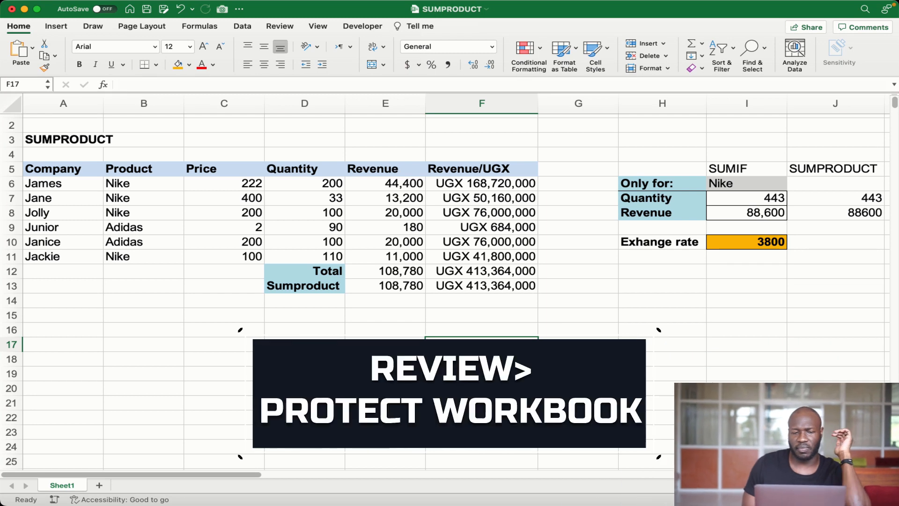
Step: Protect the workbook's structure without setting a password
click(280, 26)
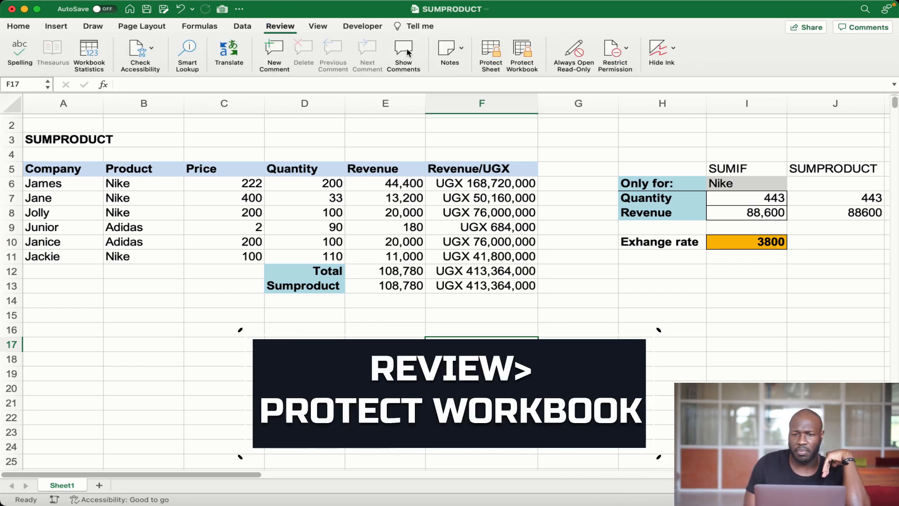
click(523, 52)
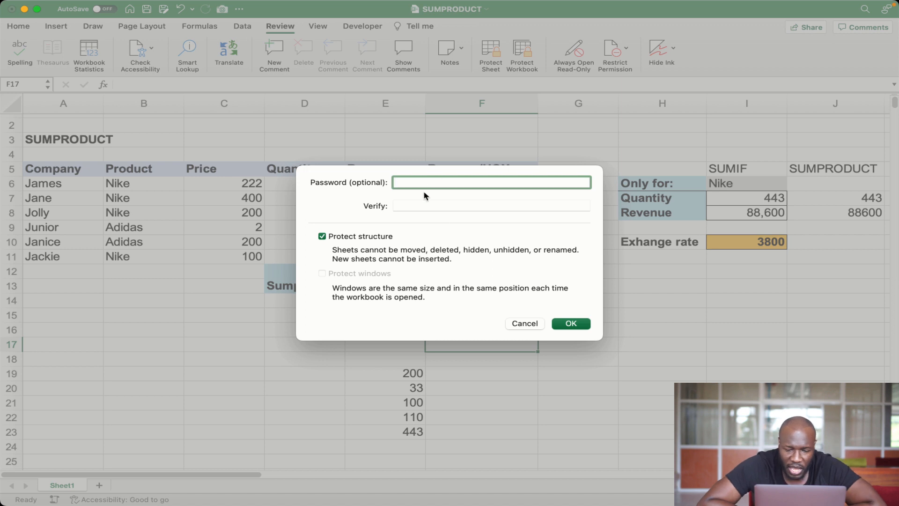
click(570, 323)
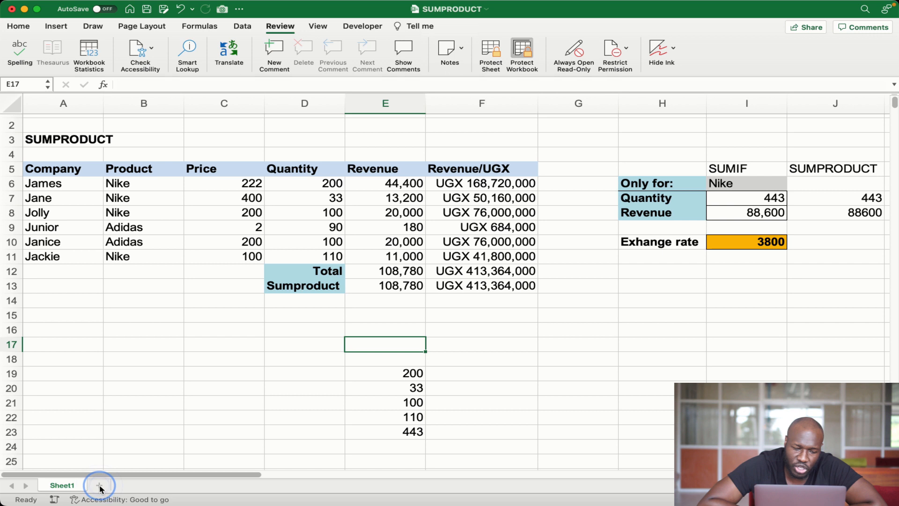
Step: Try to rename the Sheet1 tab in the protected workbook, and remove the workbook protection
double_click(64, 485)
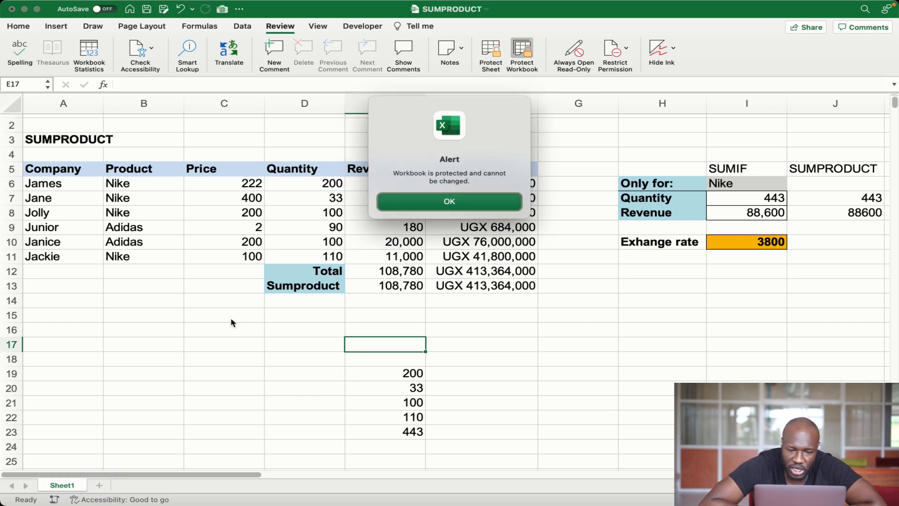
click(449, 202)
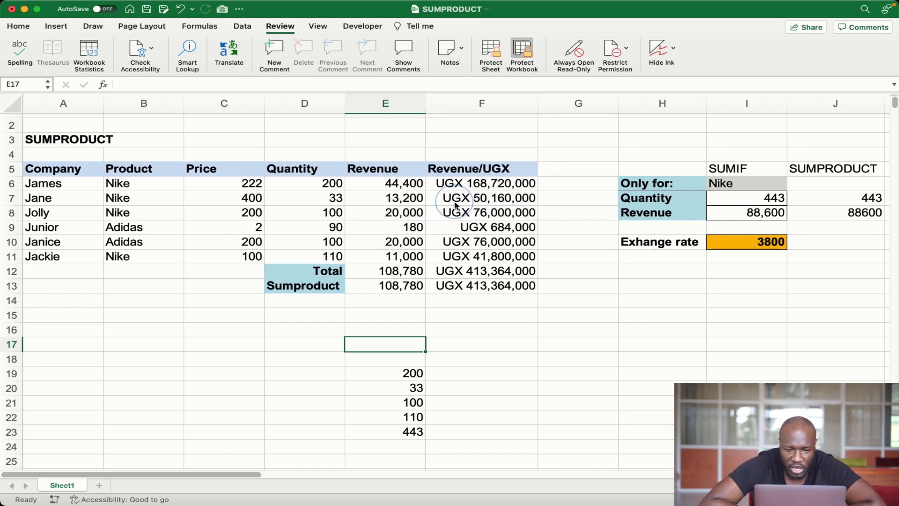
click(524, 53)
click(556, 373)
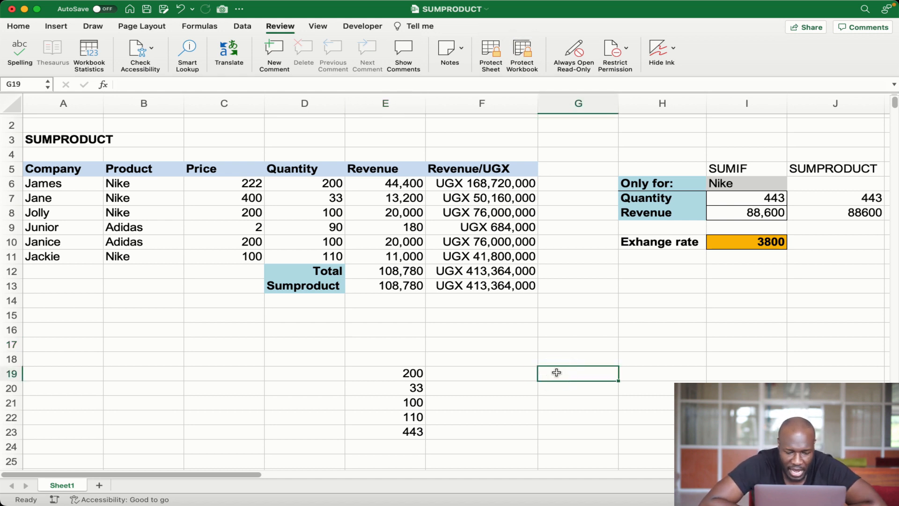
Step: Add a new worksheet after Sheet1 and delete it again
click(100, 486)
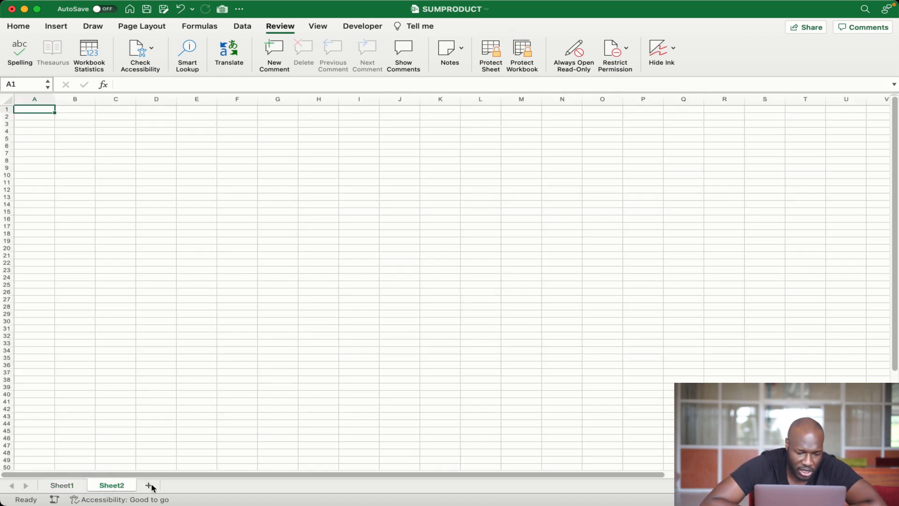
right_click(121, 486)
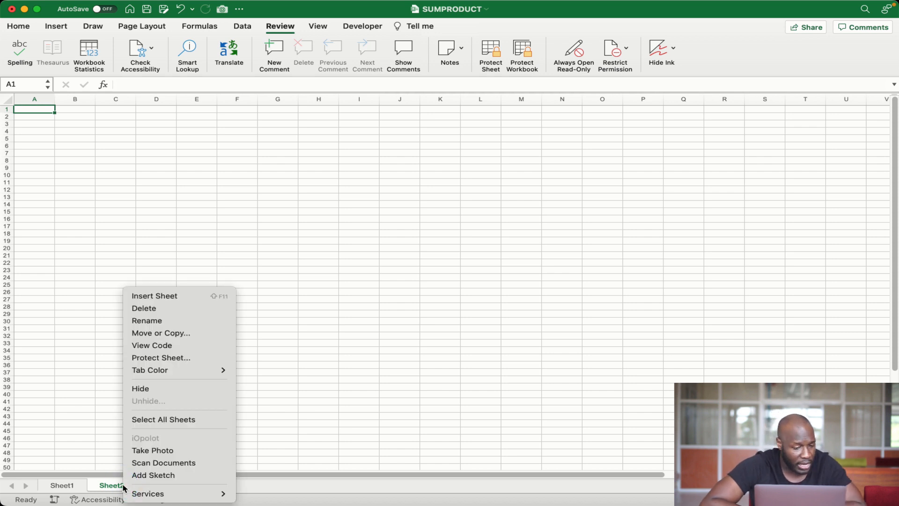
click(162, 309)
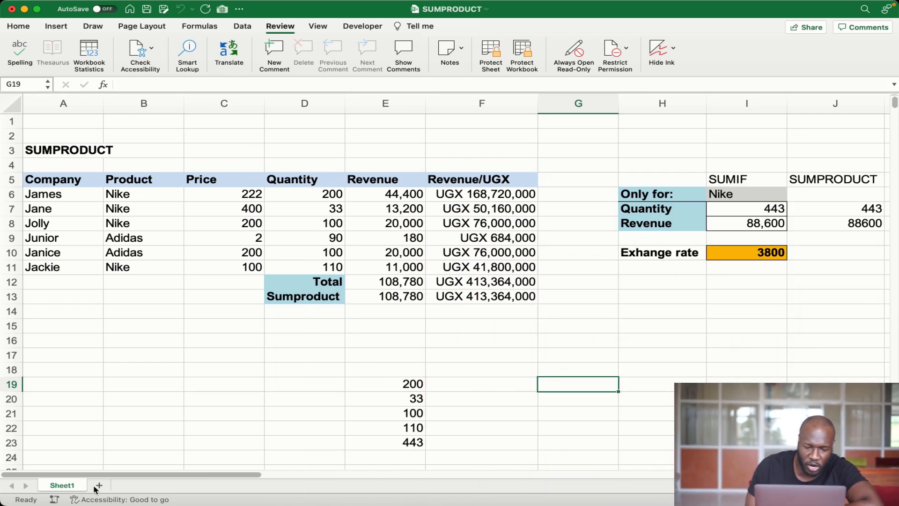
Step: Add two blank worksheets after Sheet1
click(99, 487)
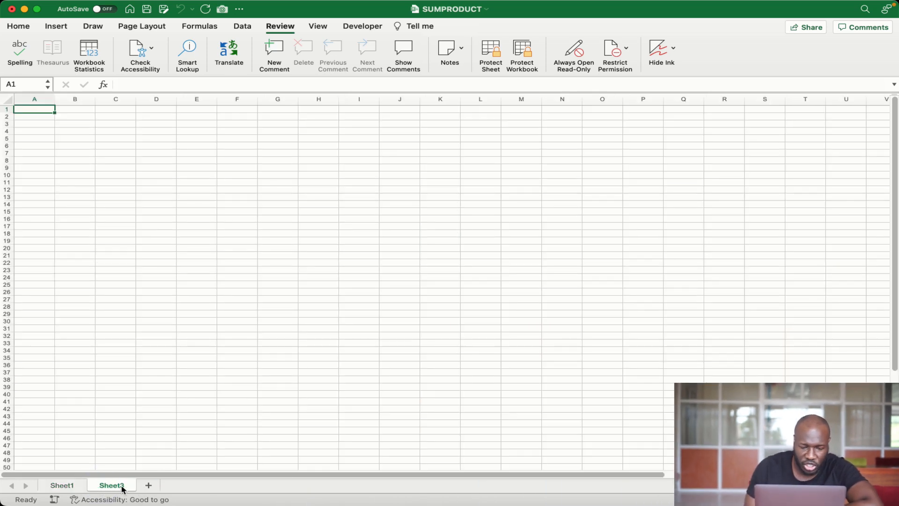
click(147, 486)
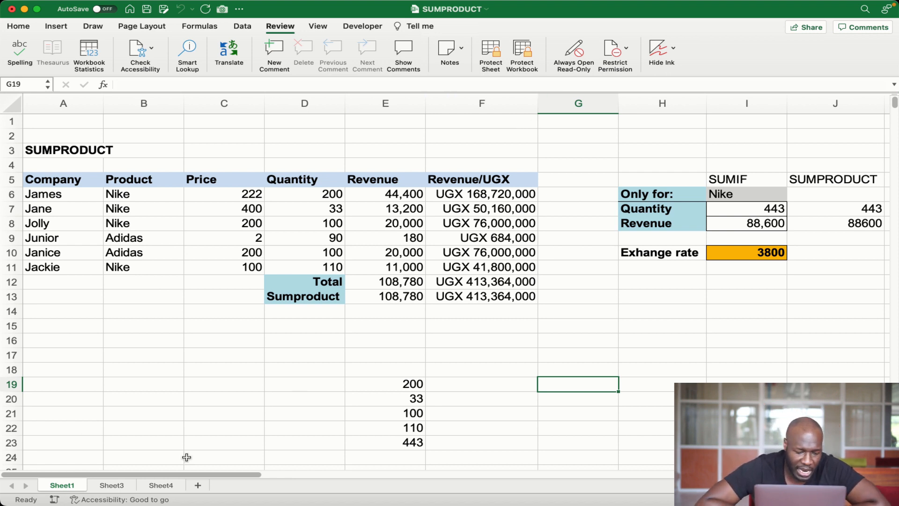
Step: Protect Sheet1 without a password, allowing only the selection of locked and unlocked cells
click(492, 51)
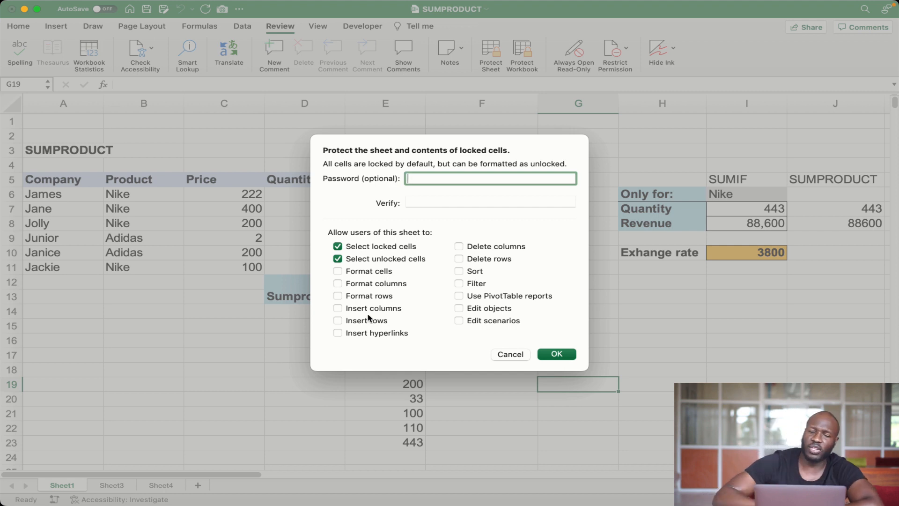
click(338, 333)
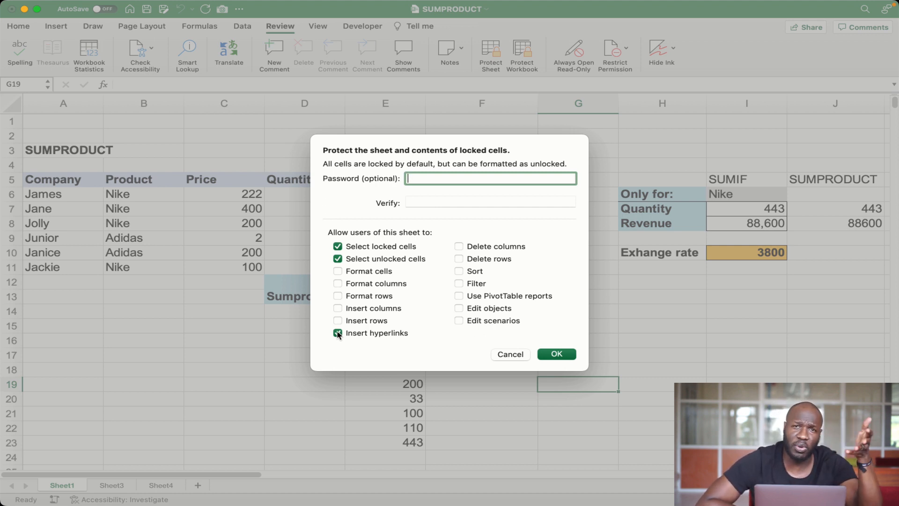
click(337, 333)
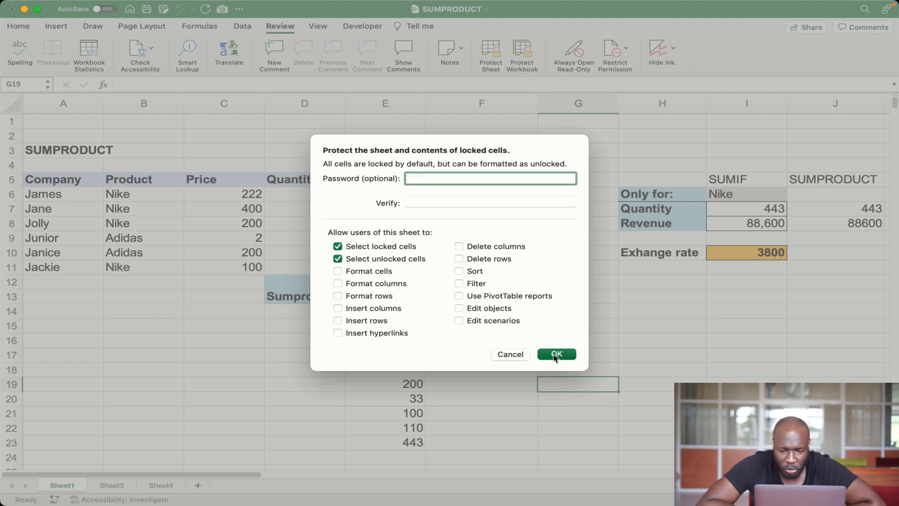
click(556, 355)
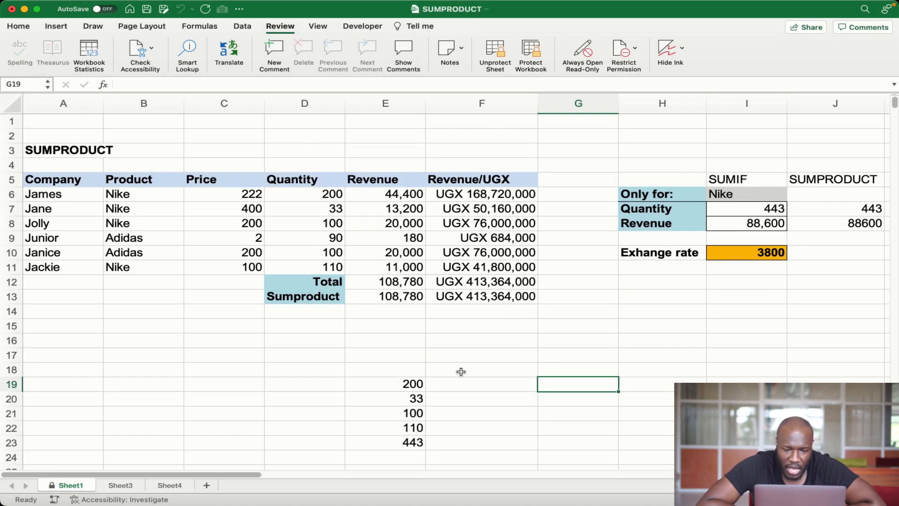
Step: Try to edit the quantity in D10 on the protected sheet, and remove the sheet protection
click(474, 325)
click(208, 345)
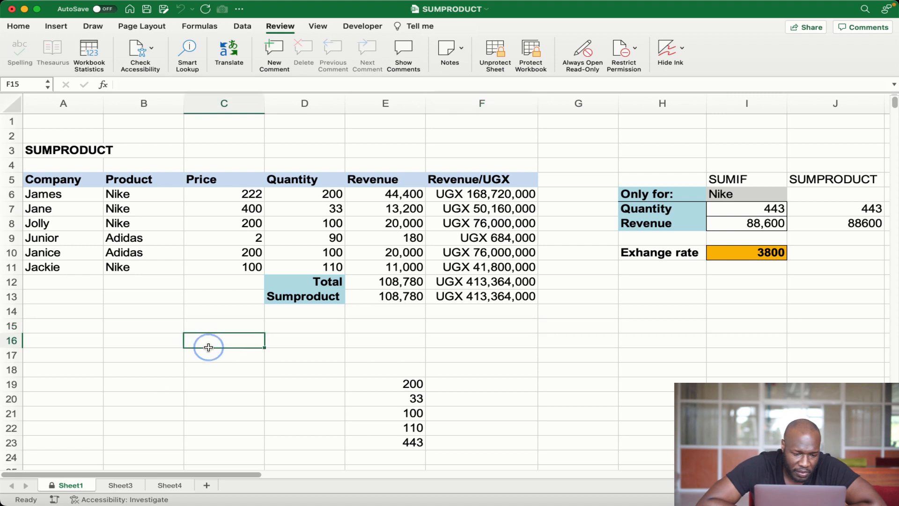
click(291, 246)
double_click(291, 246)
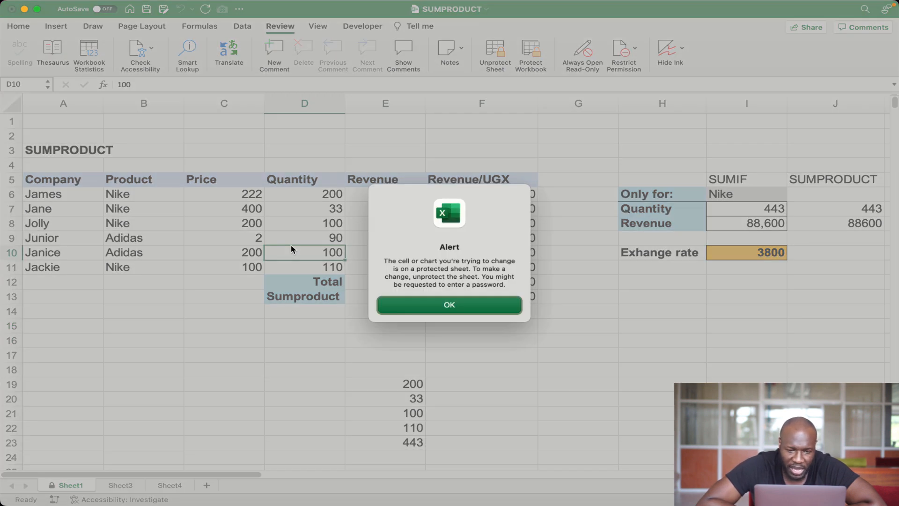
click(461, 309)
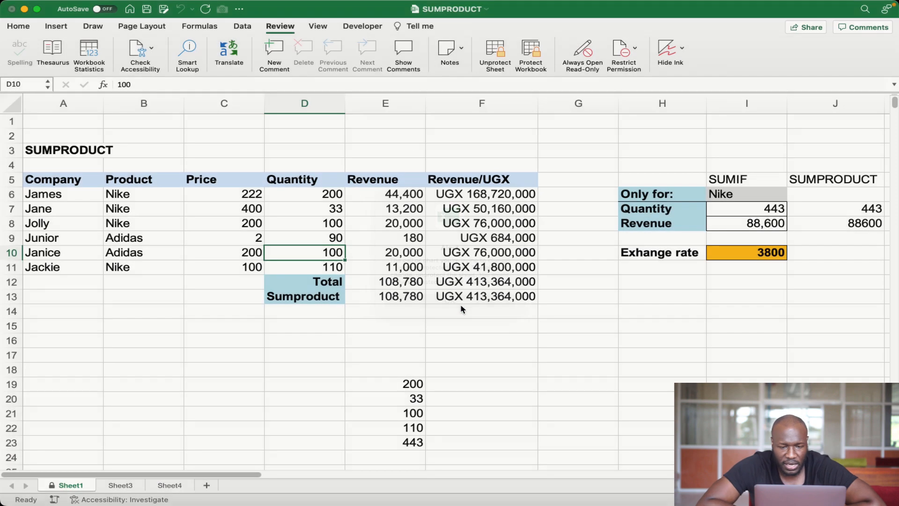
click(500, 53)
click(547, 410)
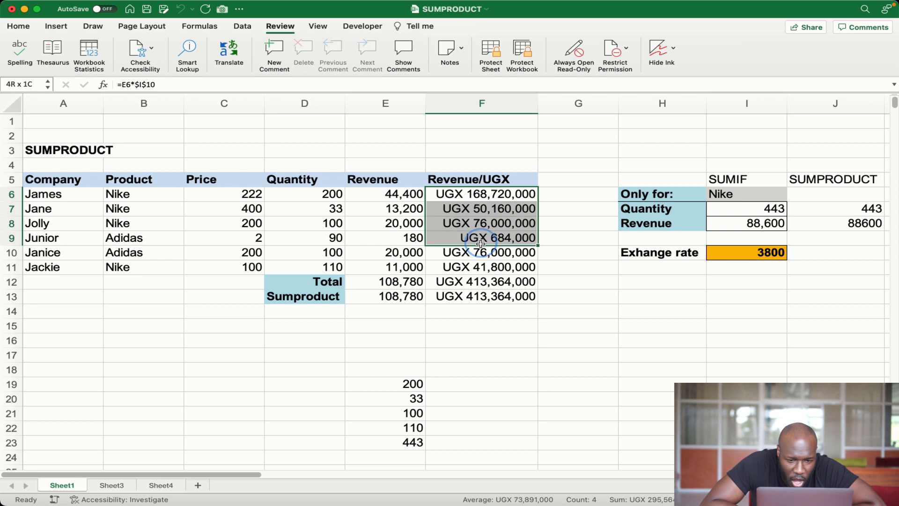
Step: Examine the Revenue/UGX values in F6:F13, the SUMIF formula in I7 and the SUMPRODUCT formula in J7
drag(481, 243, 484, 293)
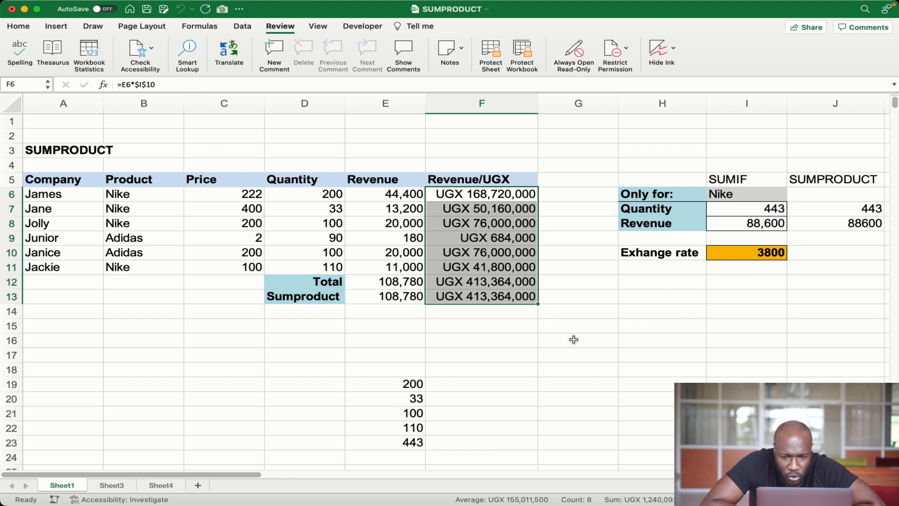
scroll(573, 340, right, 2)
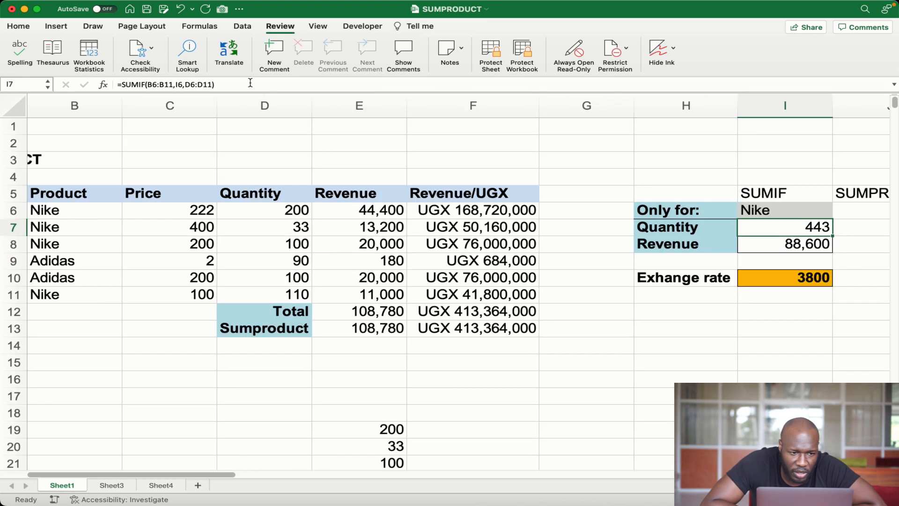
click(251, 83)
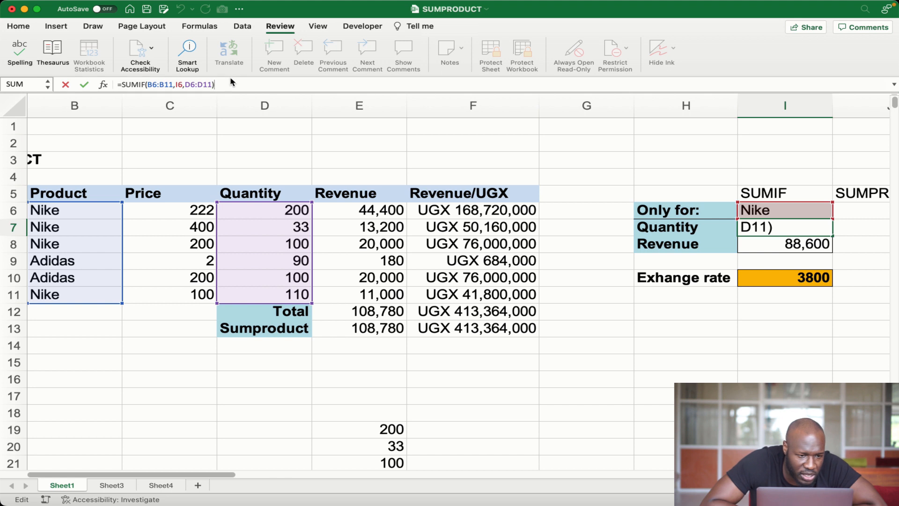
drag(231, 83, 117, 83)
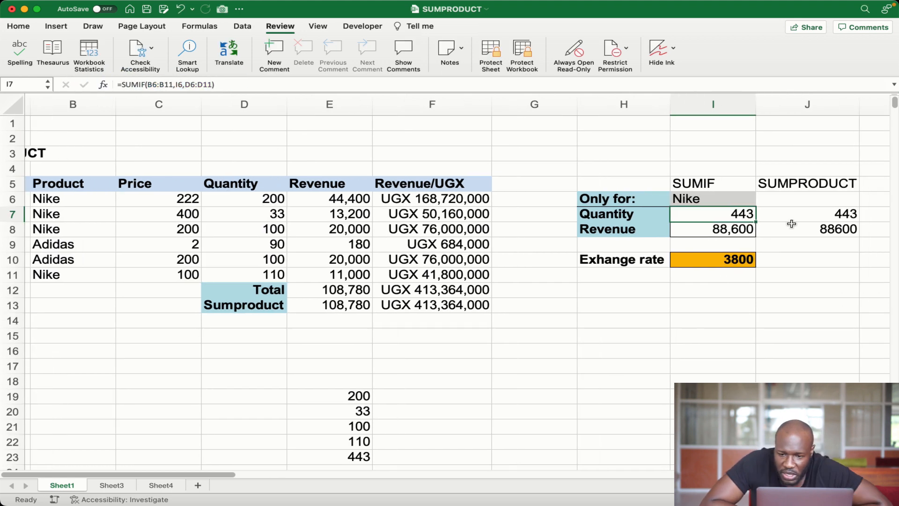
click(797, 216)
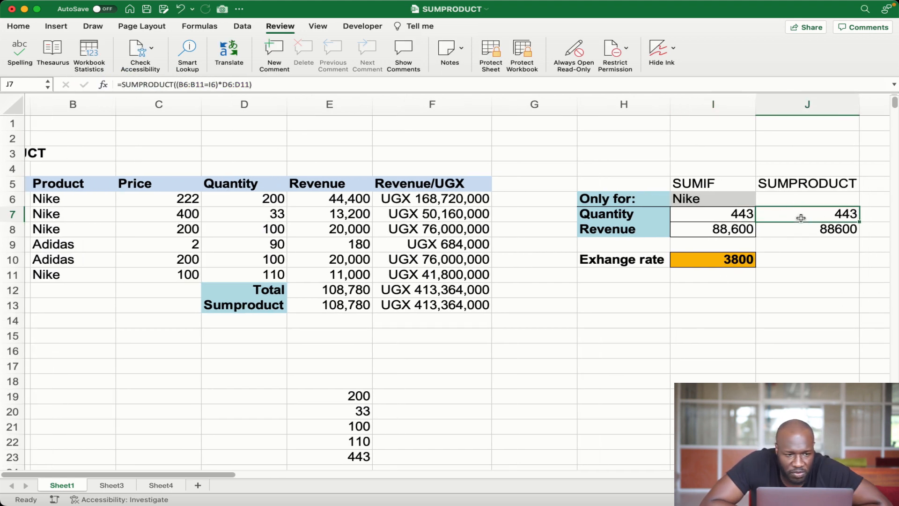
click(263, 85)
drag(262, 85, 117, 84)
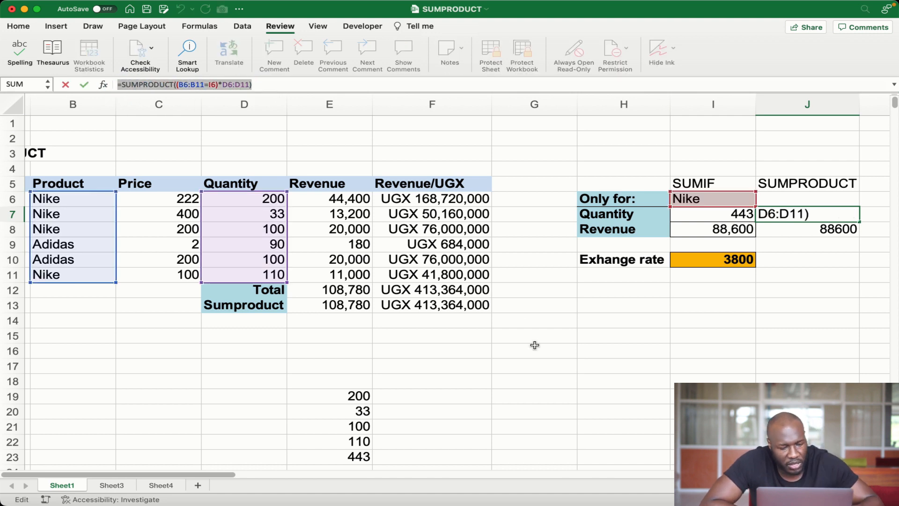
key(Return)
Step: Examine the Total and Sumproduct rows in the Revenue and Revenue/UGX columns
click(419, 290)
drag(420, 290, 419, 305)
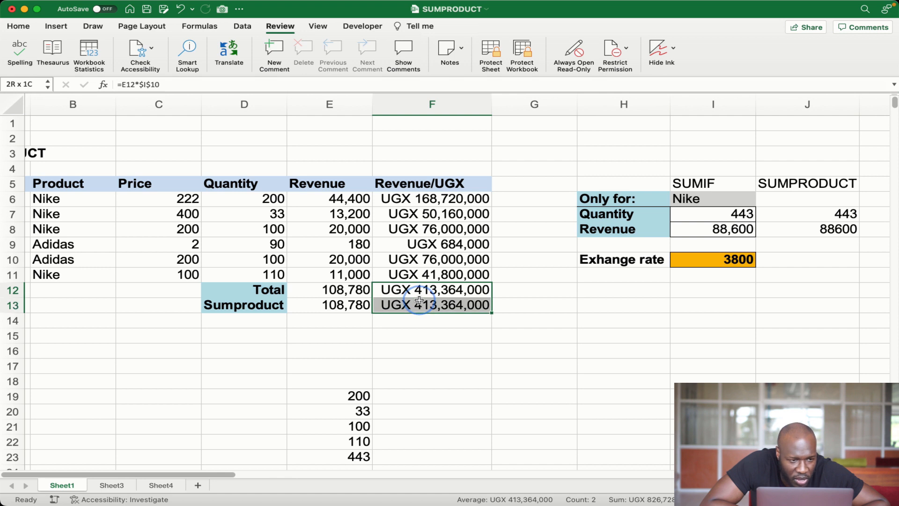
click(313, 291)
click(318, 310)
click(648, 331)
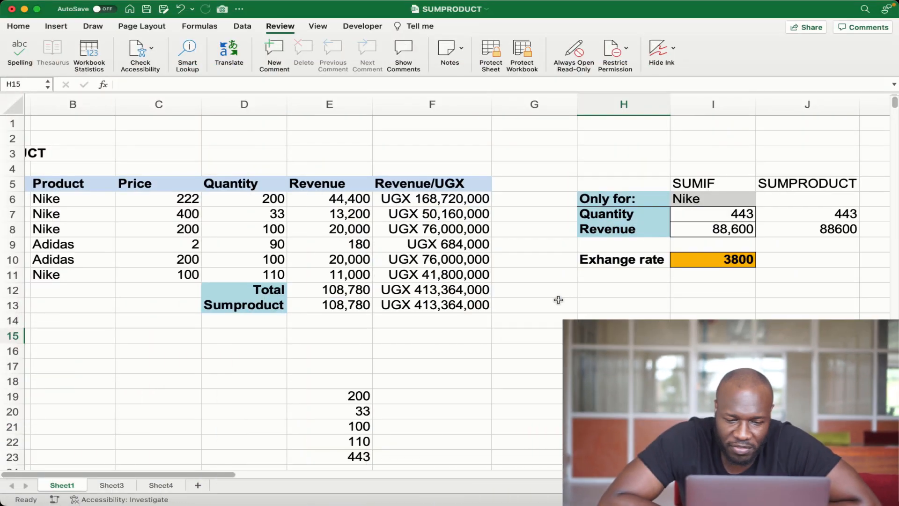
click(558, 299)
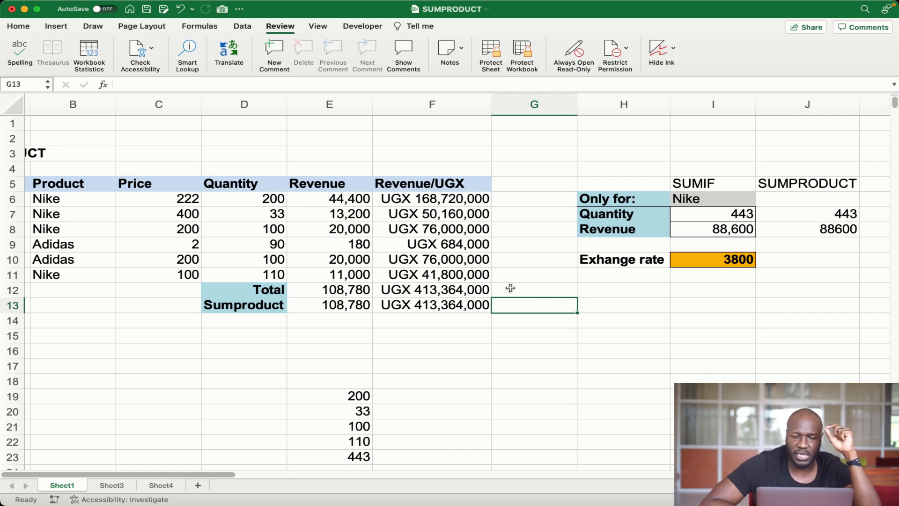
scroll(511, 288, left, 3)
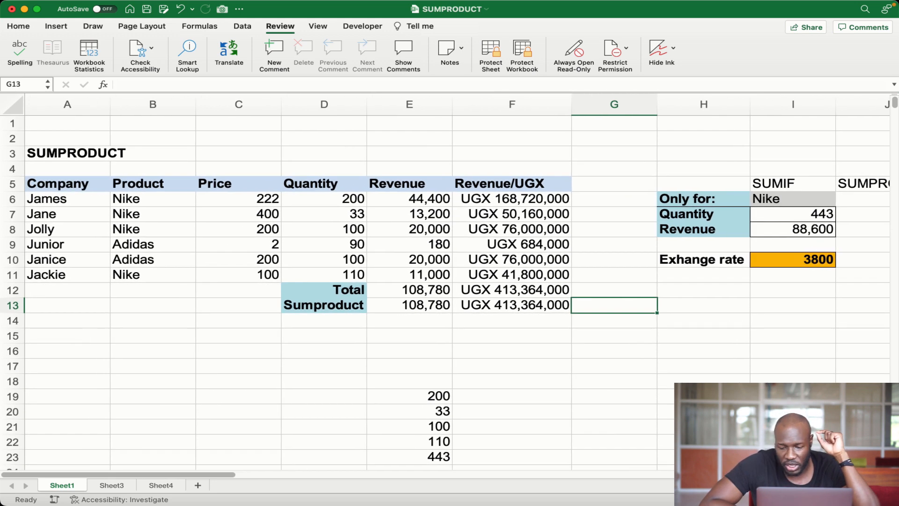
scroll(510, 288, down, 1)
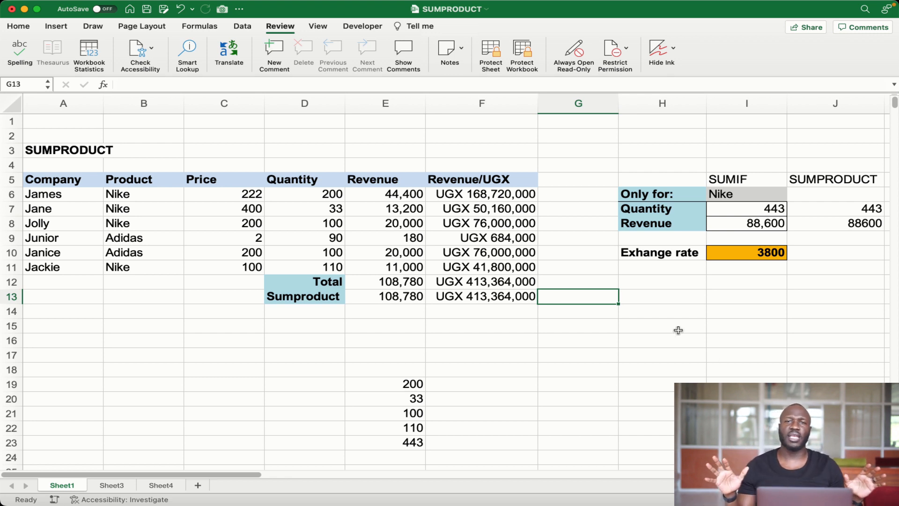
Step: Trace the edge of the data area from G1 down to G13 and across to A13
click(581, 123)
key(Down)
key(Down)
key(Down)
key(Down)
key(Down)
key(Down)
key(Down)
key(Down)
key(Down)
key(Down)
key(Down)
key(Down)
key(Left)
key(Left)
key(Left)
key(Left)
key(Left)
key(Left)
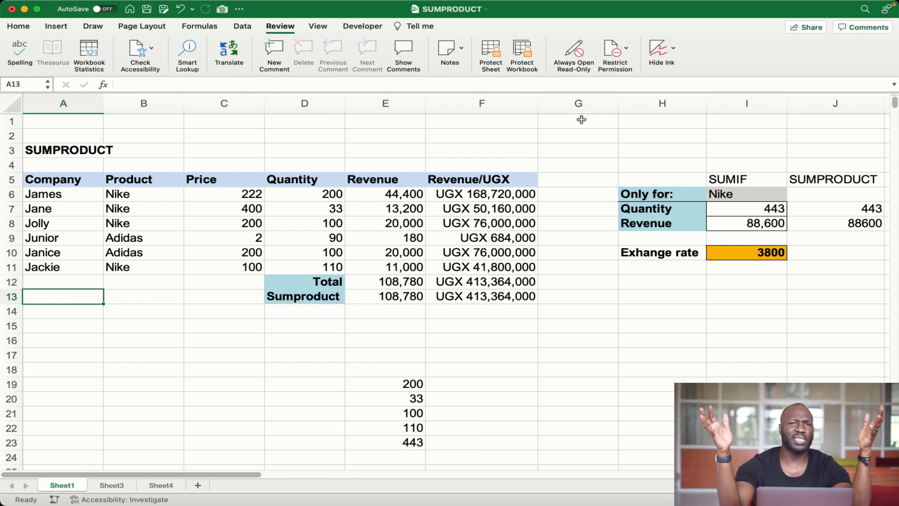
Step: Enter the test text 90jn in the empty cell F14 and clear it again
click(496, 303)
click(485, 313)
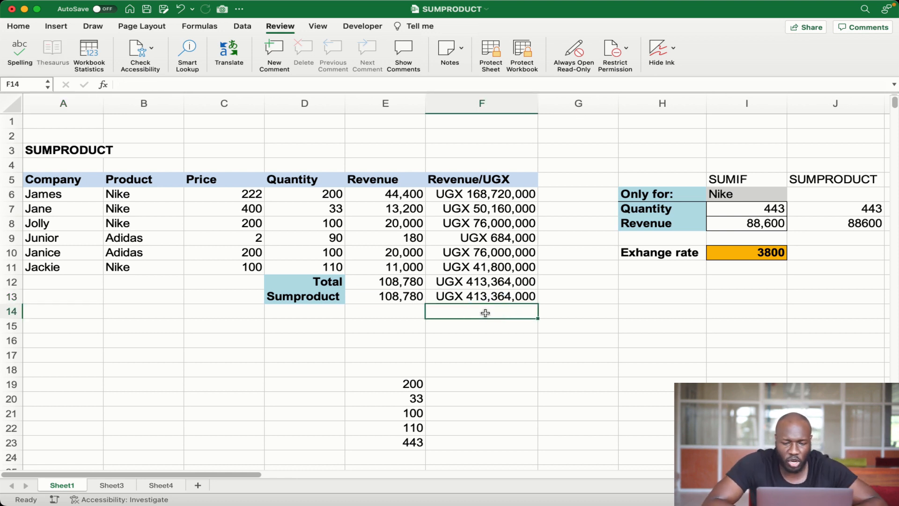
text(90jn)
key(Return)
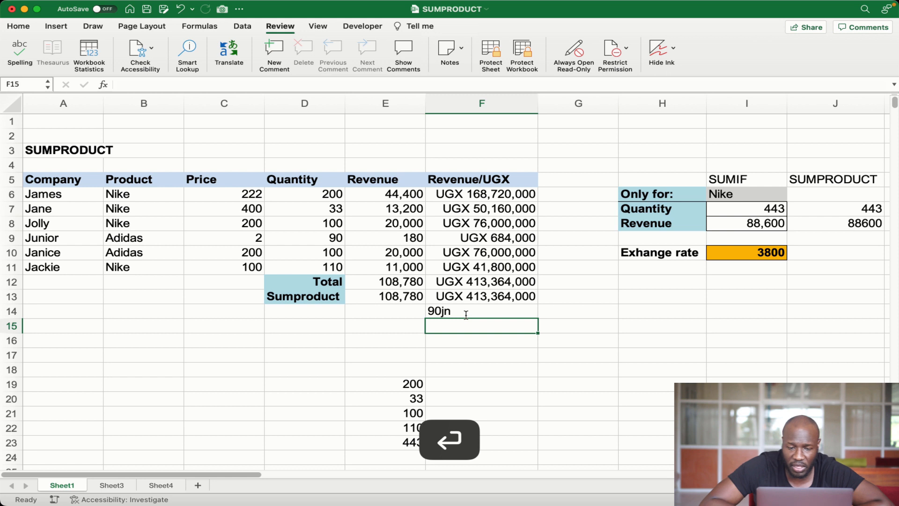
click(466, 315)
key(Delete)
click(588, 308)
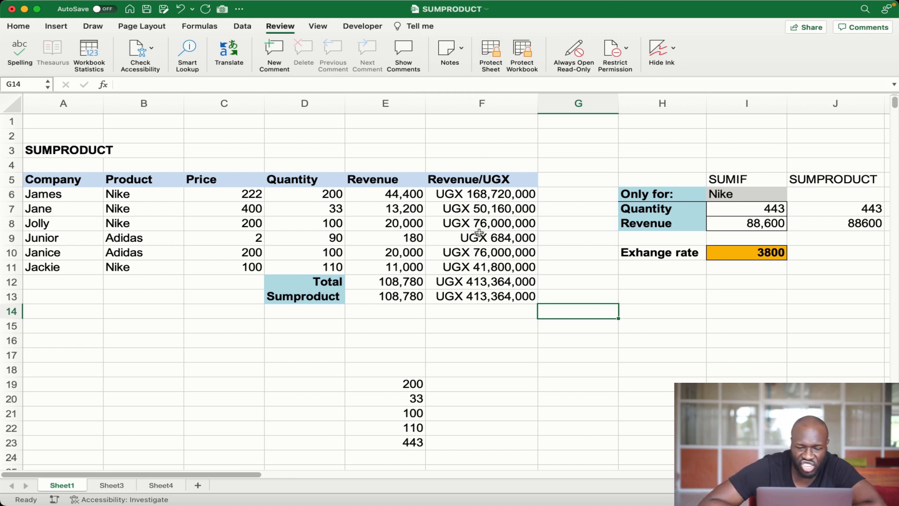
Step: Check the formula in the Sumproduct row of the Revenue/UGX column, cell F13
click(445, 300)
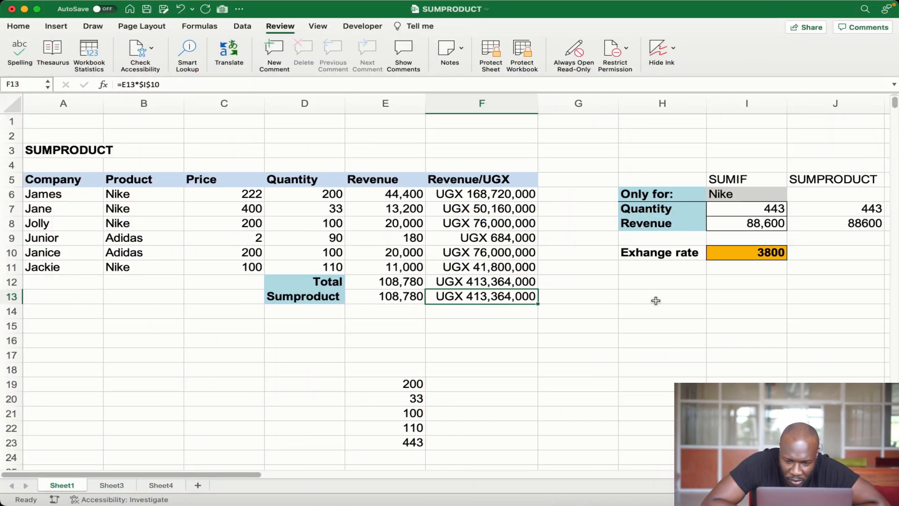
Step: Change the Revenue column header in cell E5 to Revenue/$
click(656, 300)
double_click(402, 182)
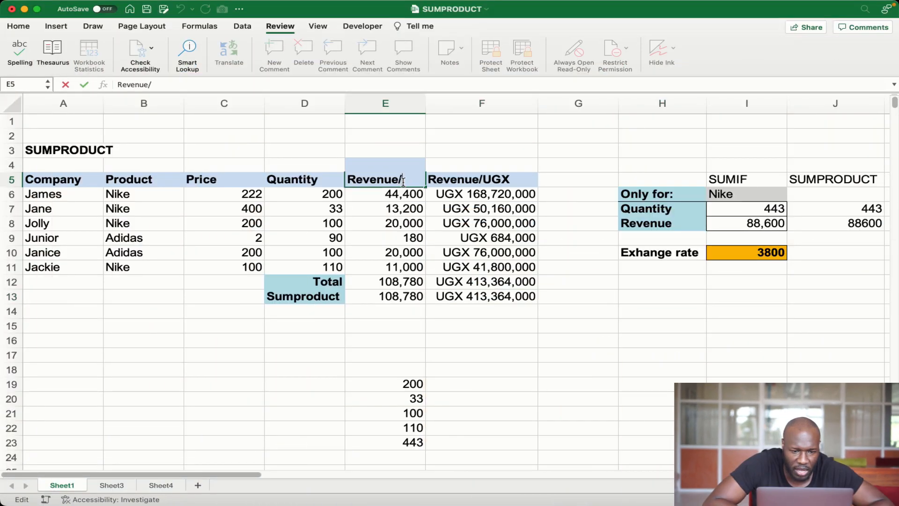
key(Return)
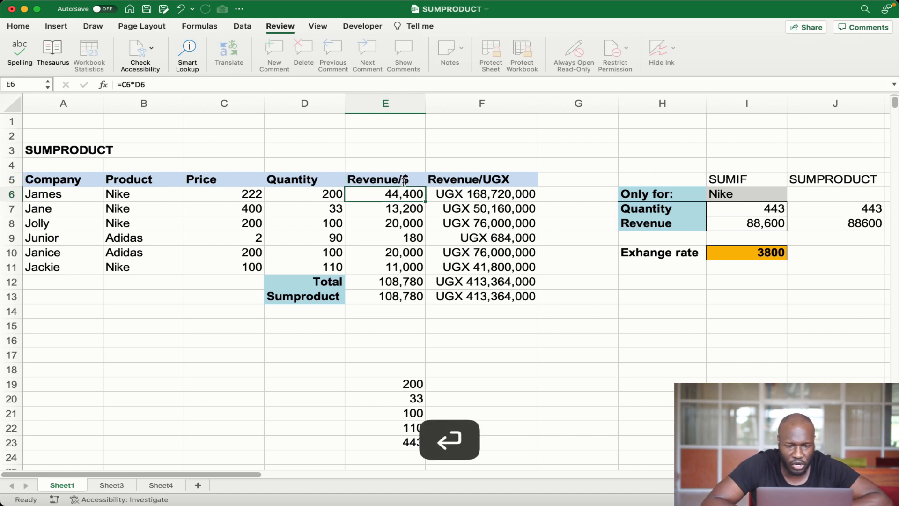
Step: Review the Revenue/$ and Revenue/UGX values in rows 6 to 13 and the exchange rate in cell I10
drag(389, 194, 385, 298)
drag(502, 190, 510, 297)
click(756, 253)
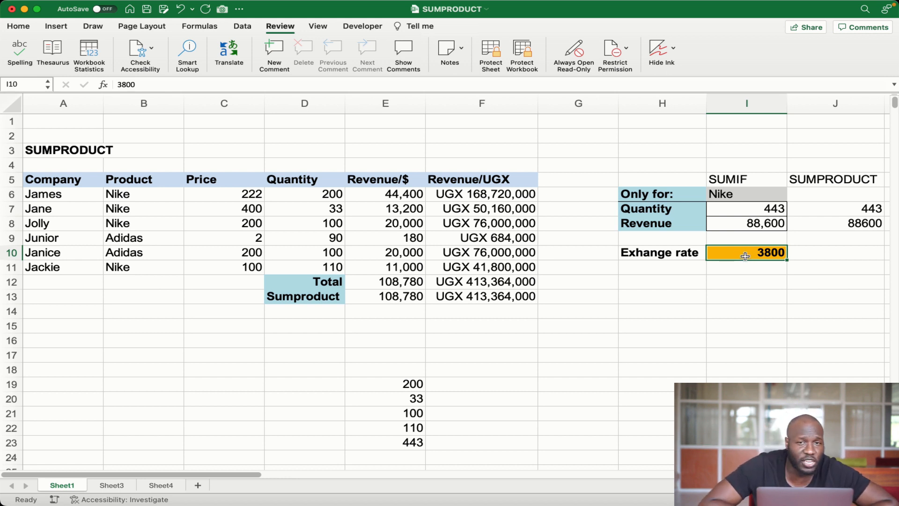
click(747, 291)
Step: Unlock the exchange rate cell I10 by turning off its Locked protection format
click(742, 251)
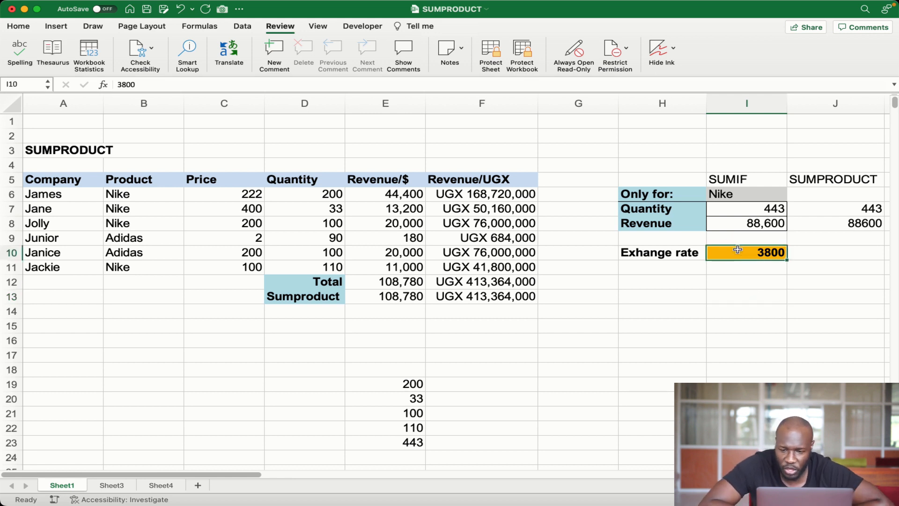
right_click(739, 253)
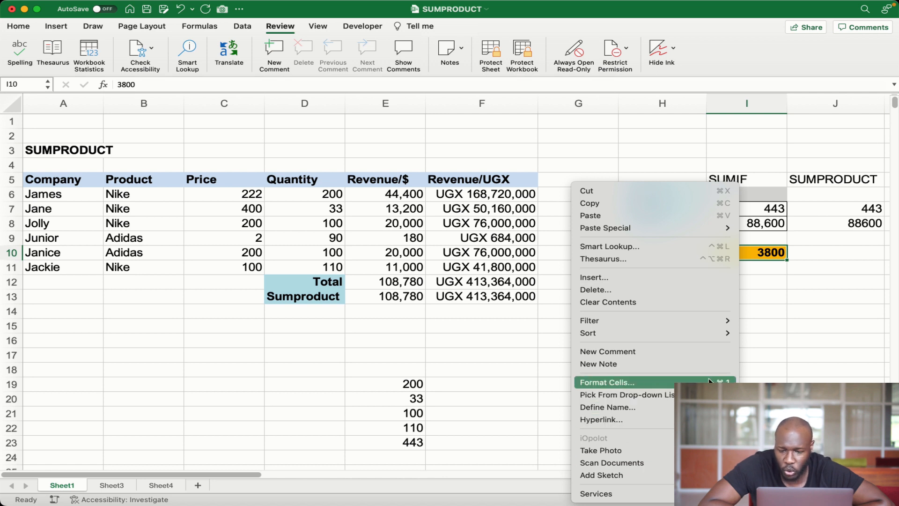
click(771, 263)
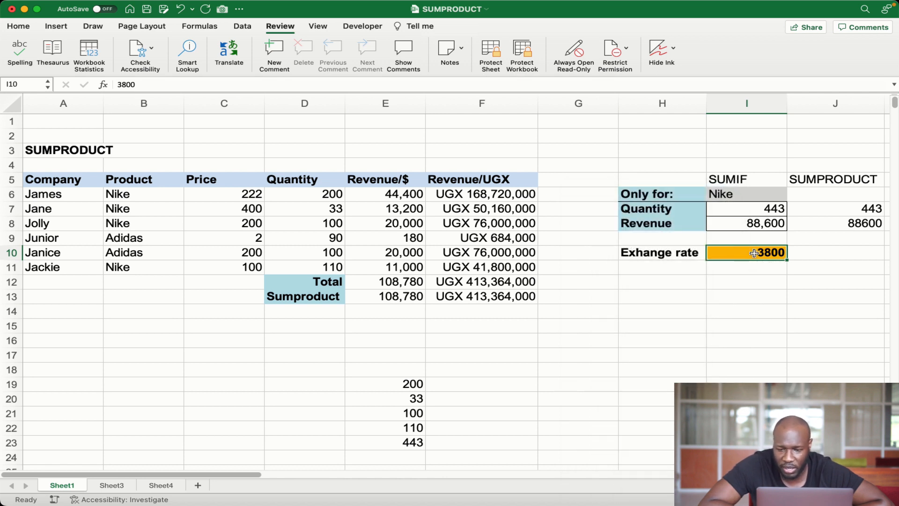
key(super+1)
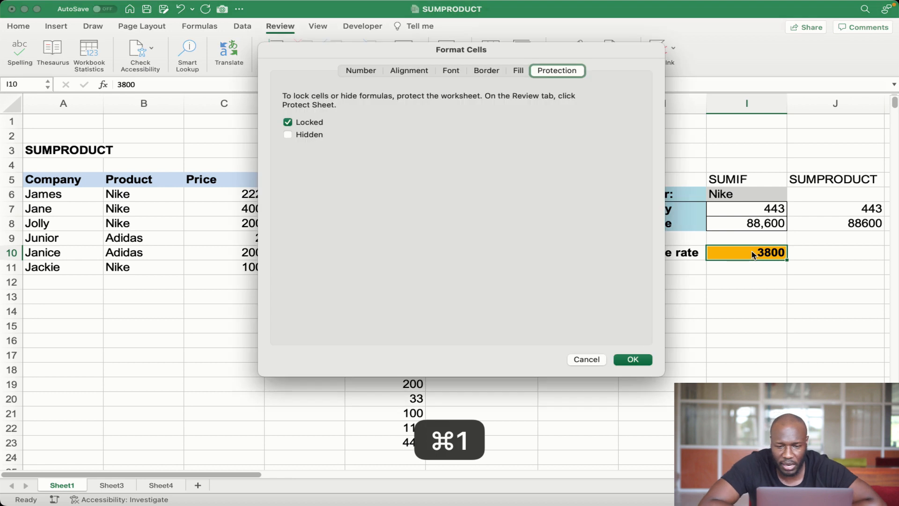
click(361, 71)
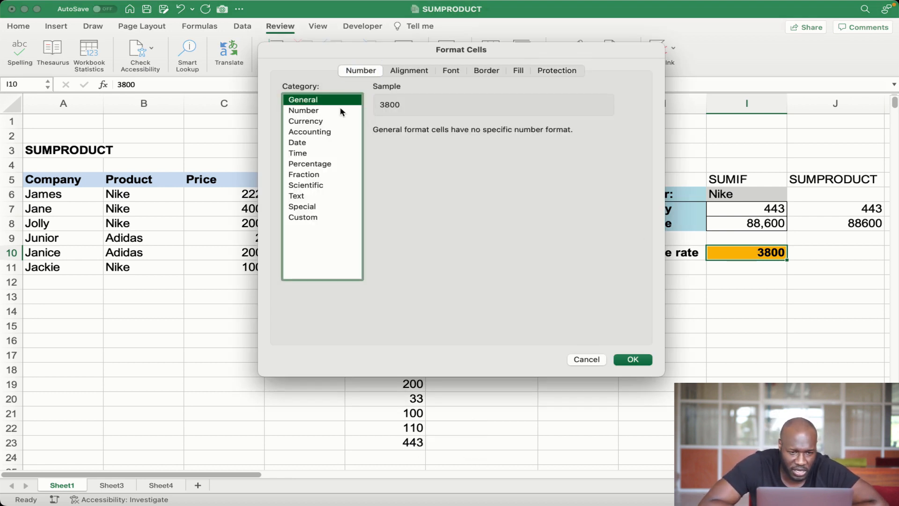
click(552, 71)
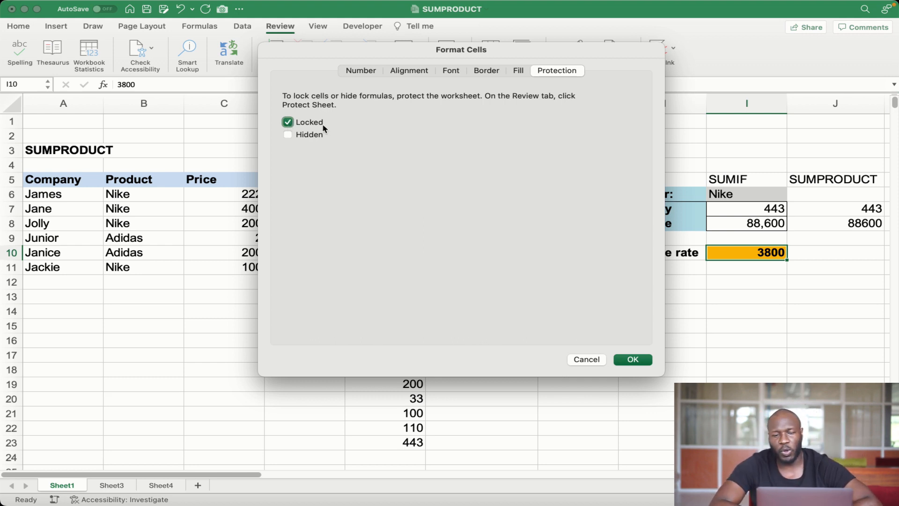
click(288, 122)
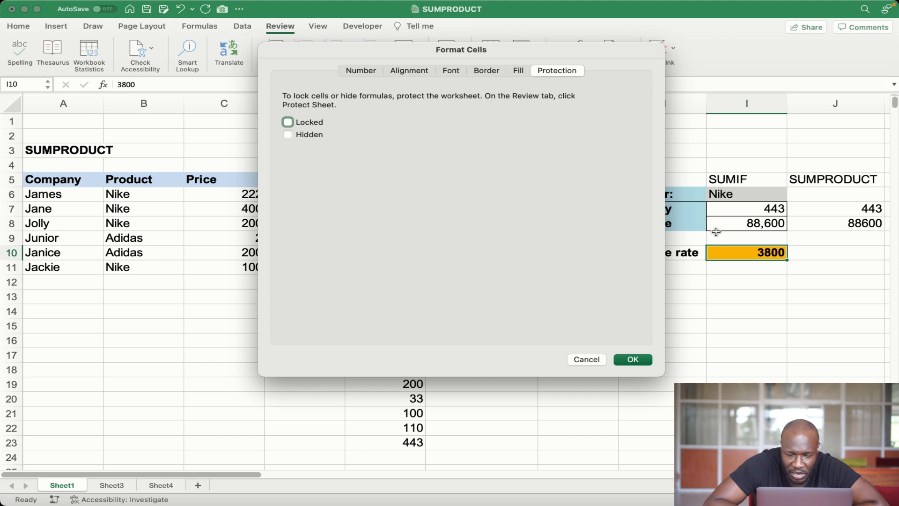
click(633, 360)
Step: Protect Sheet1 without a password, allowing only the selection of locked and unlocked cells
click(604, 326)
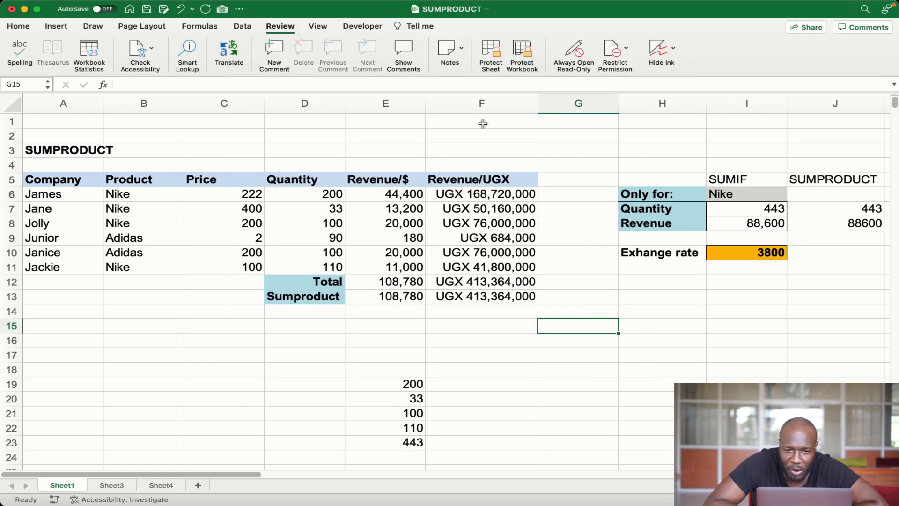
click(493, 53)
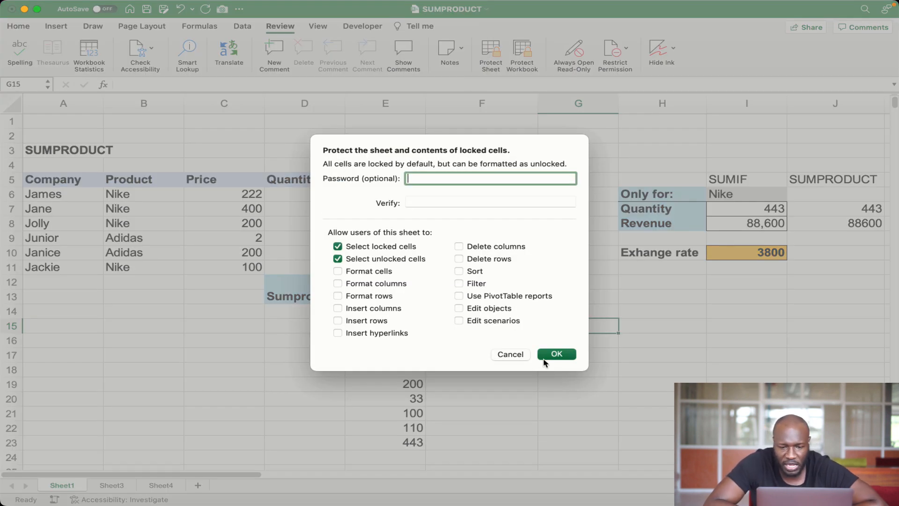
click(556, 356)
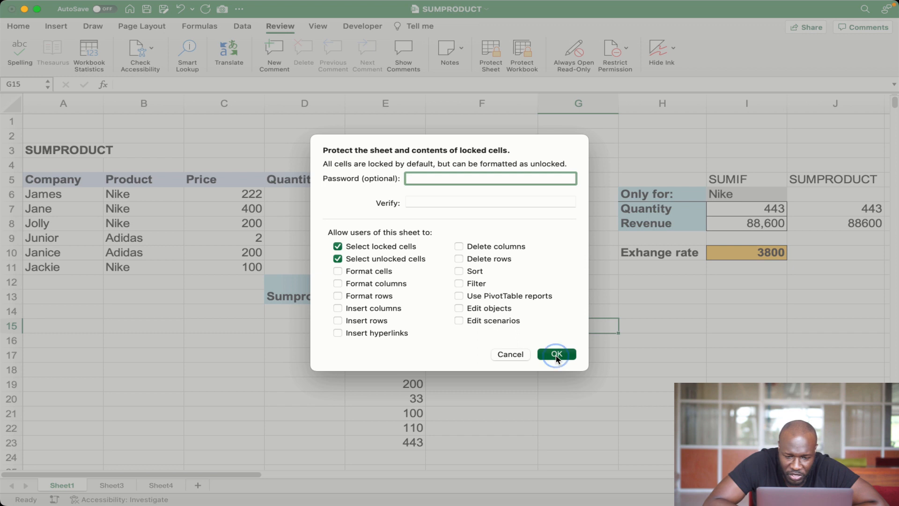
click(628, 370)
Step: Try to edit the formula in cell F13 and the Sumproduct label in cell D13 on the protected sheet
click(499, 297)
double_click(498, 297)
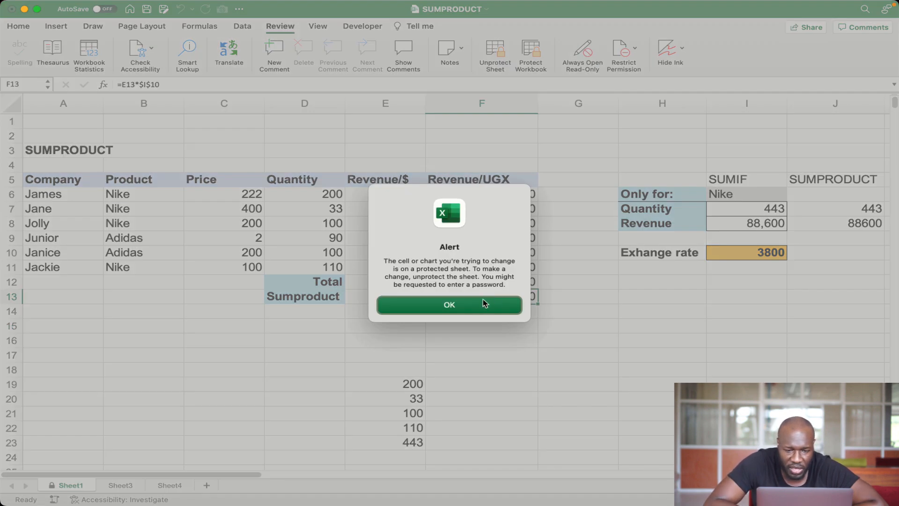
click(477, 306)
click(338, 298)
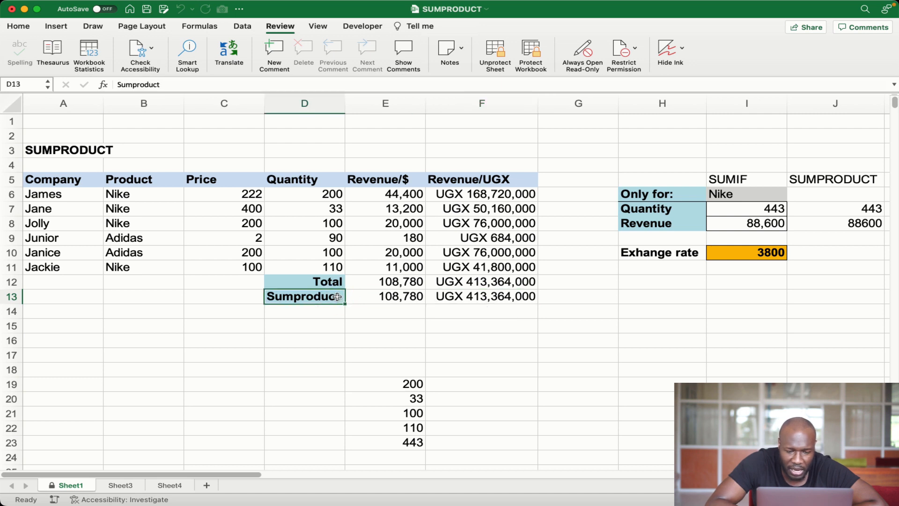
double_click(339, 299)
click(424, 308)
Step: Set the exchange rate in cell I10 to 3700 and check the Revenue/UGX values in F6:F13
click(769, 256)
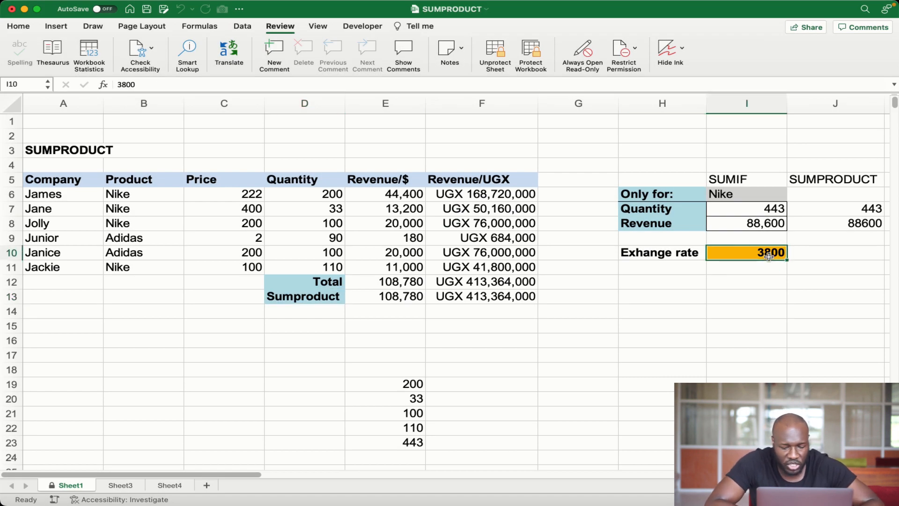
text(3700)
key(Return)
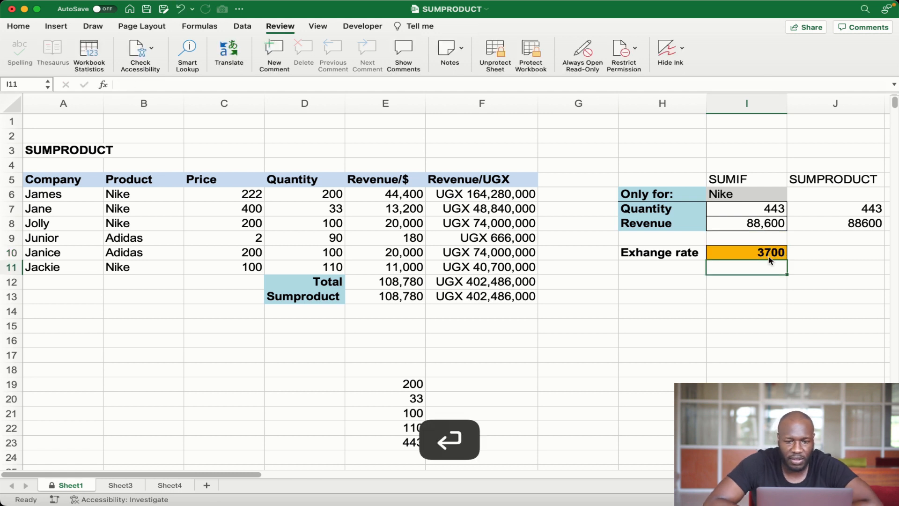
drag(484, 189, 483, 293)
click(607, 321)
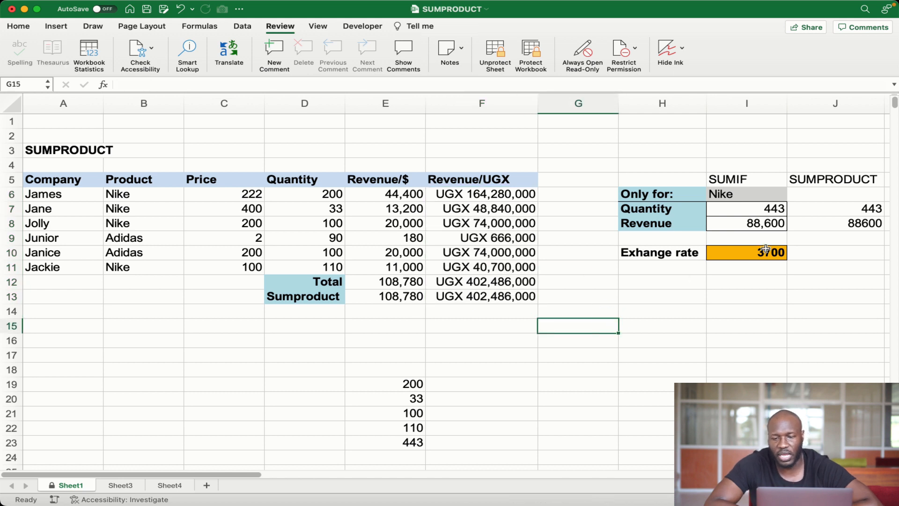
Step: Set the exchange rate in cell I10 to 3600 and remove the protection from Sheet1
click(755, 252)
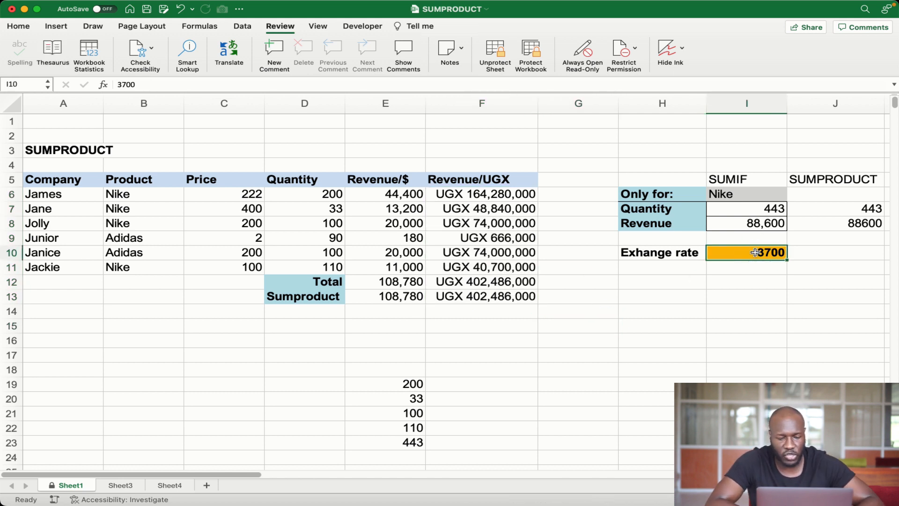
text(3600)
key(Return)
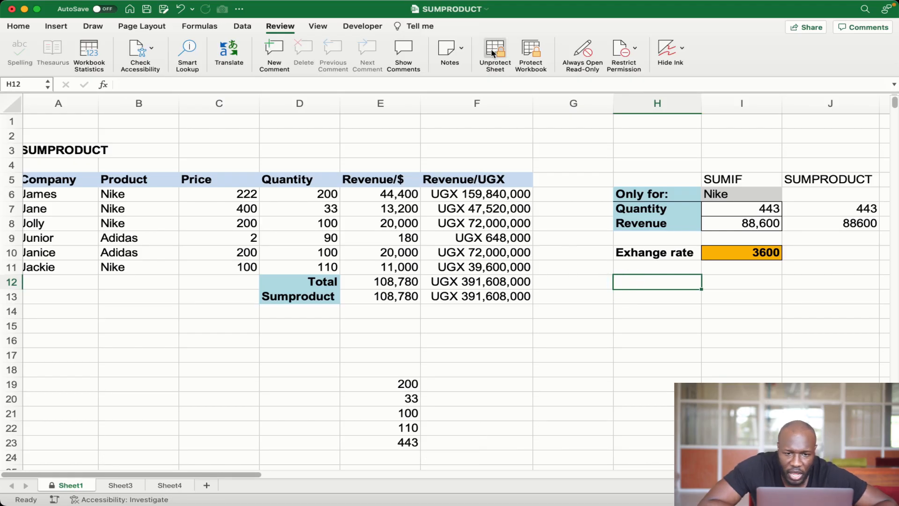
click(492, 52)
click(485, 197)
key(super+a)
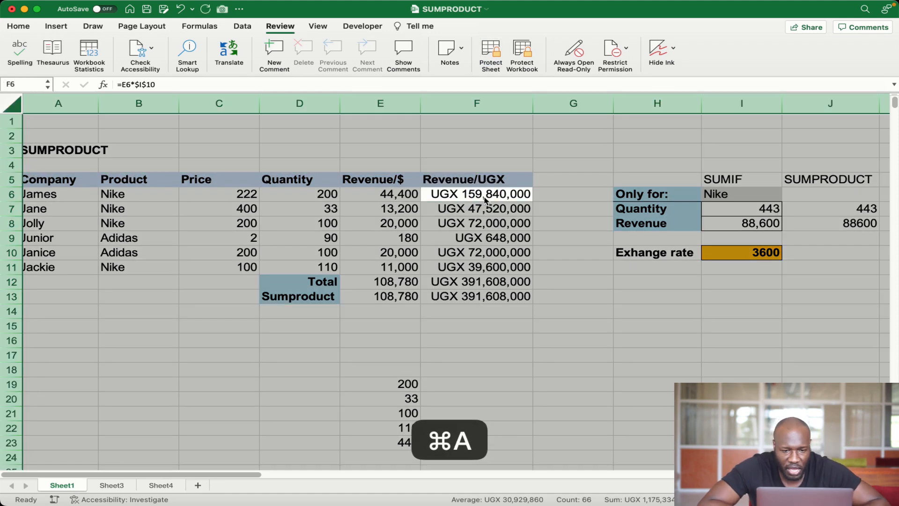
drag(485, 199, 489, 296)
super+click(399, 282)
drag(398, 281, 396, 295)
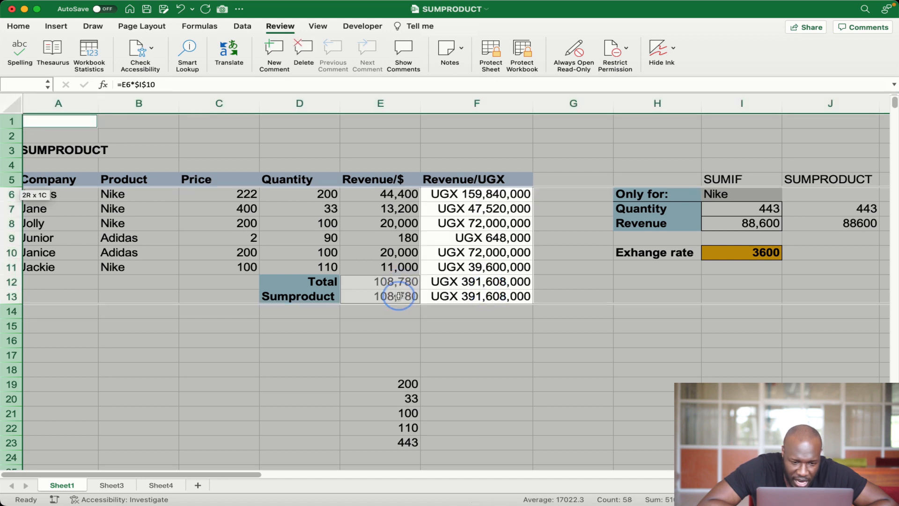
drag(739, 211, 809, 226)
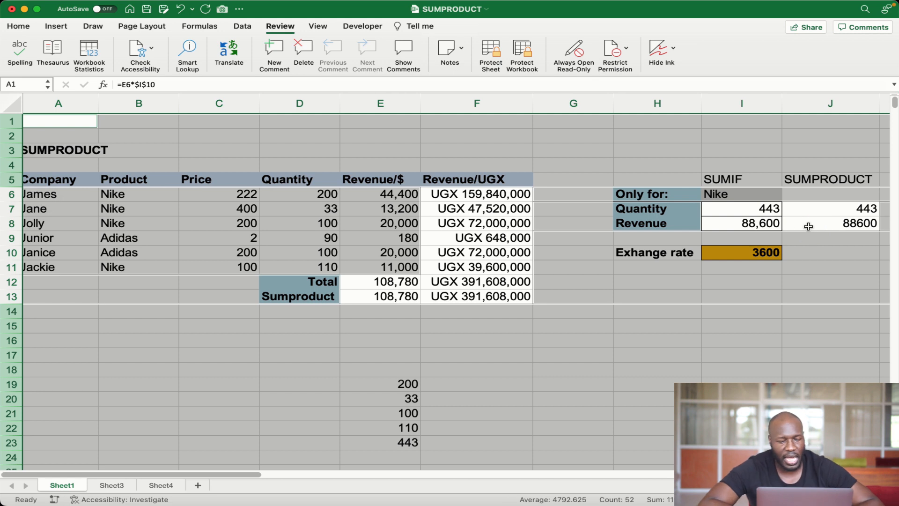
key(super+1)
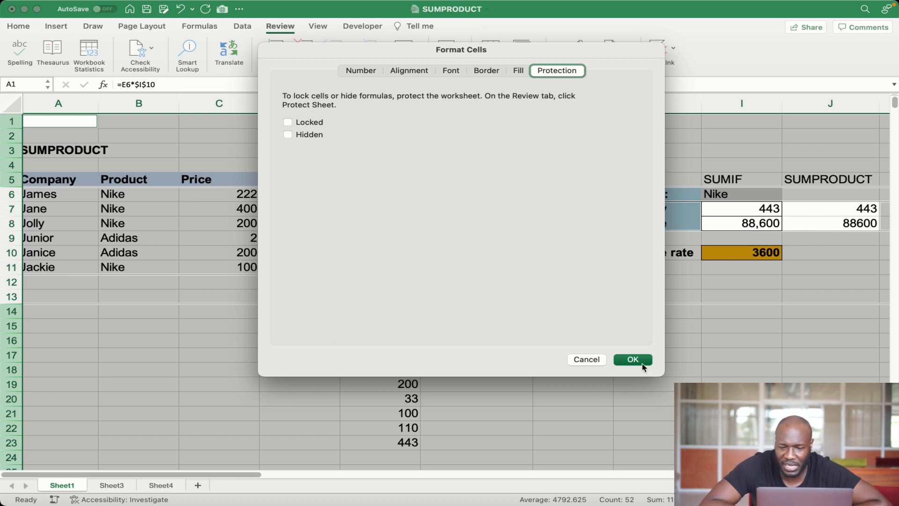
click(591, 360)
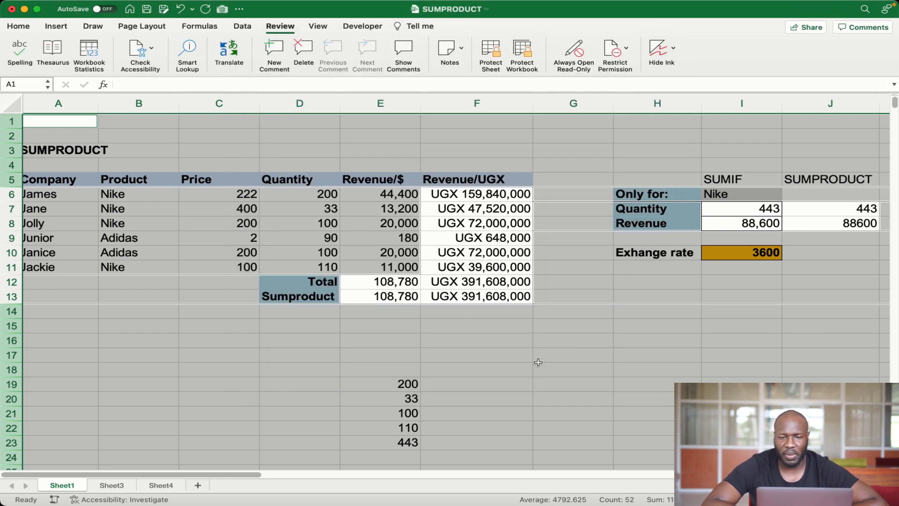
click(510, 337)
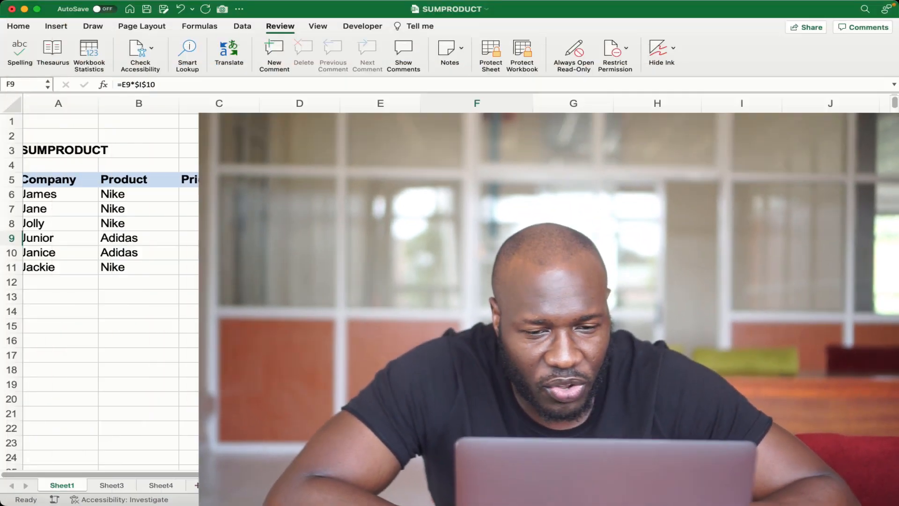
Step: Unlock all cells of the sheet except the formula cells F6:F13, E12:E13 and I7:J8
key(super+a)
key(super+a)
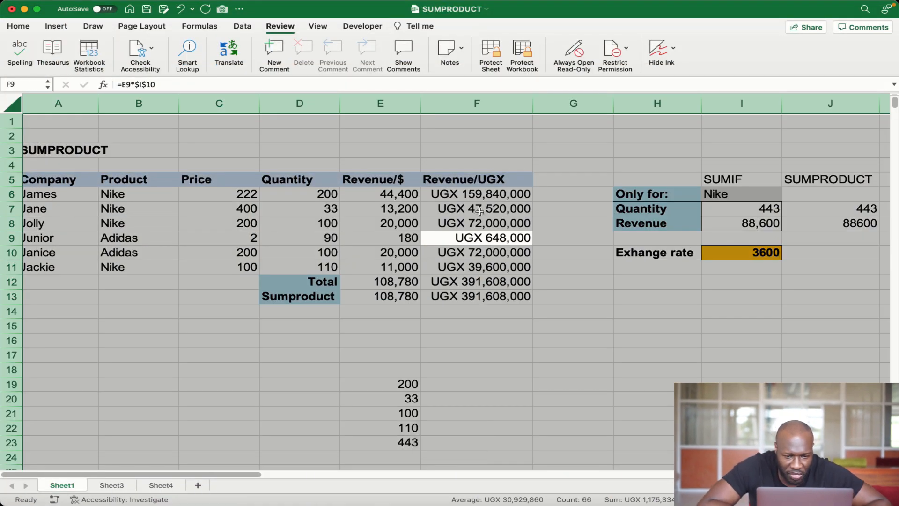
drag(479, 198, 476, 295)
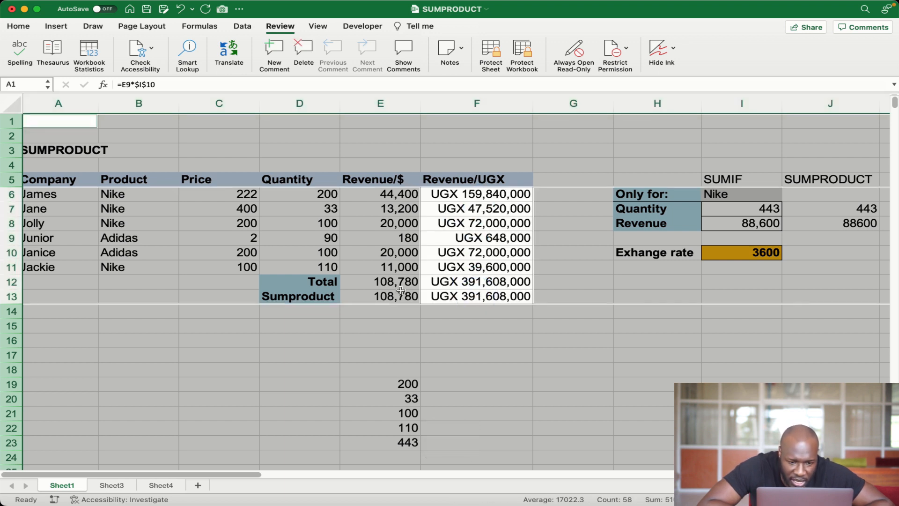
drag(392, 282, 392, 295)
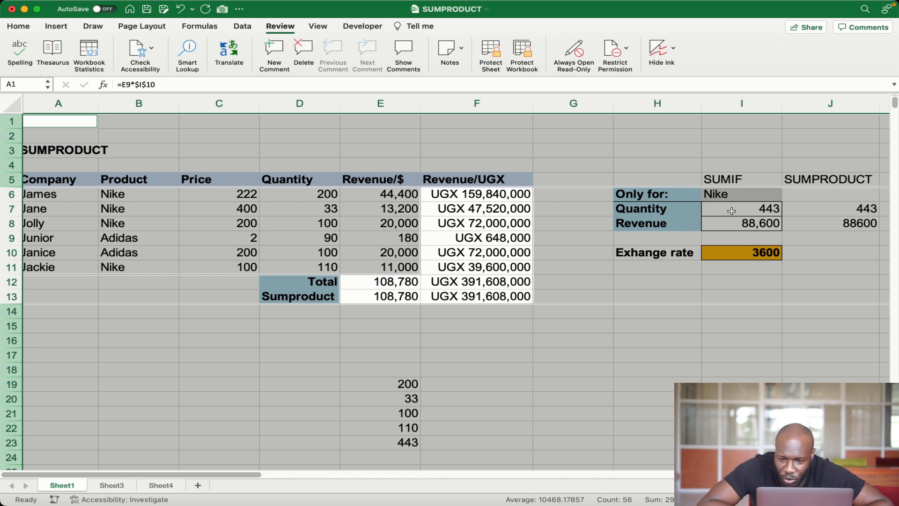
drag(731, 211, 803, 222)
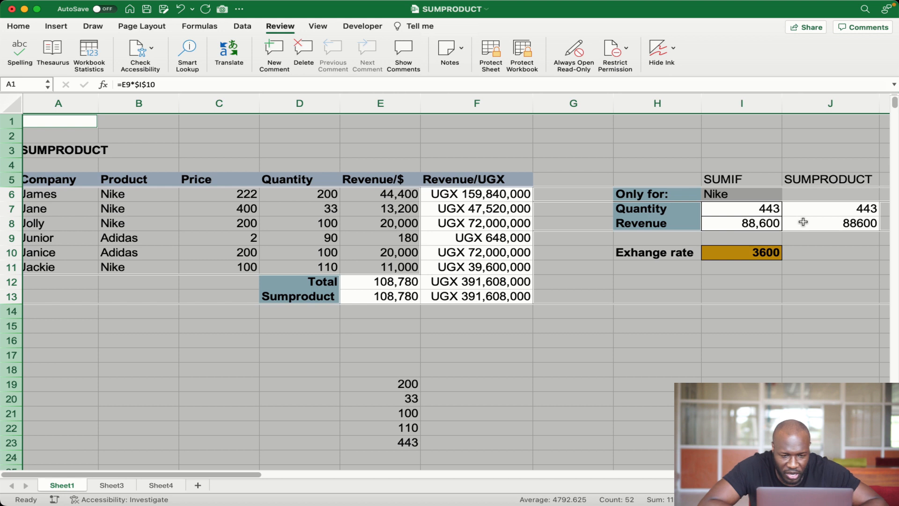
key(super+1)
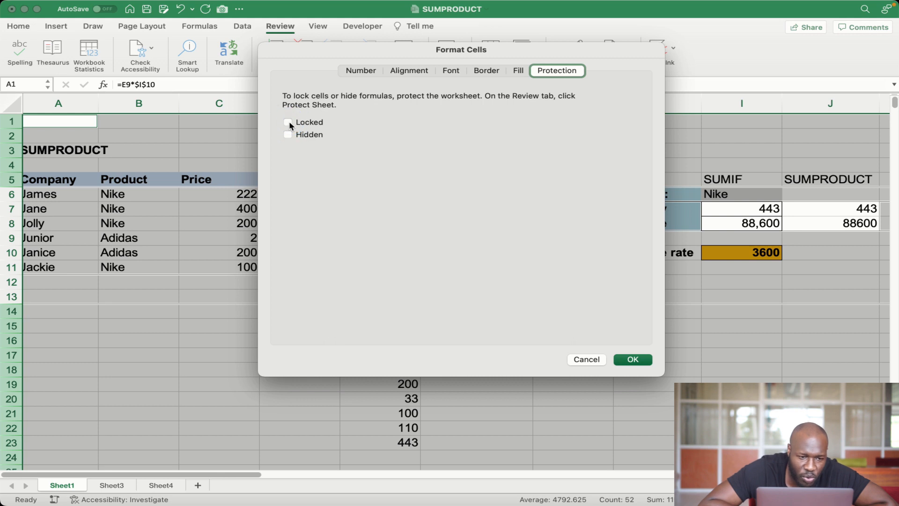
click(632, 360)
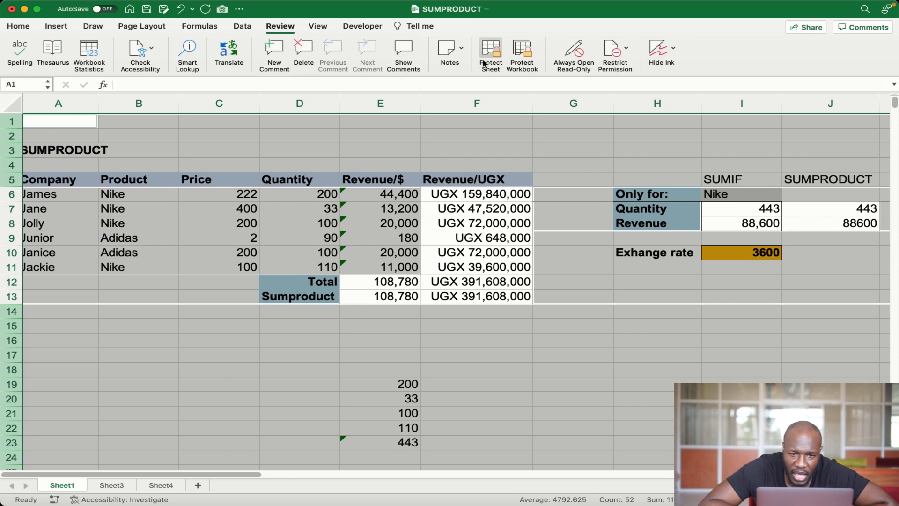
Step: Protect Sheet1 again without a password, keeping only the selection of locked and unlocked cells allowed
click(498, 137)
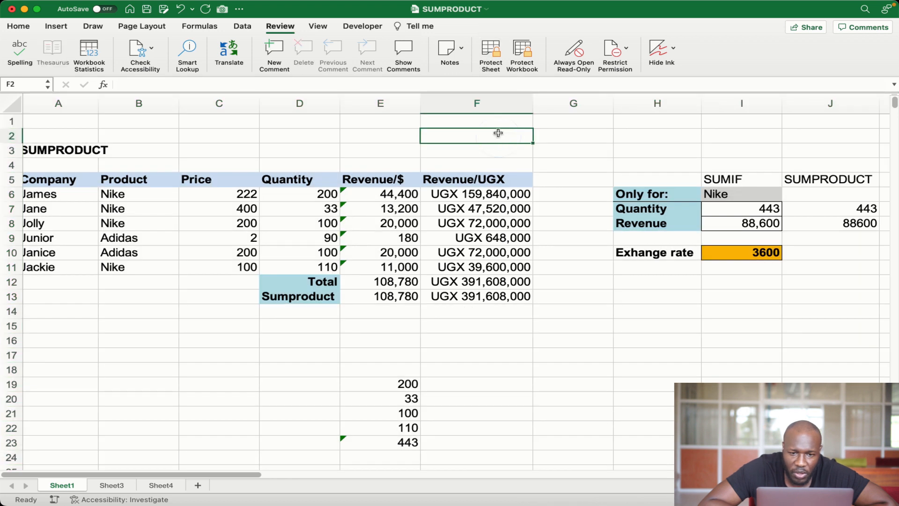
click(492, 50)
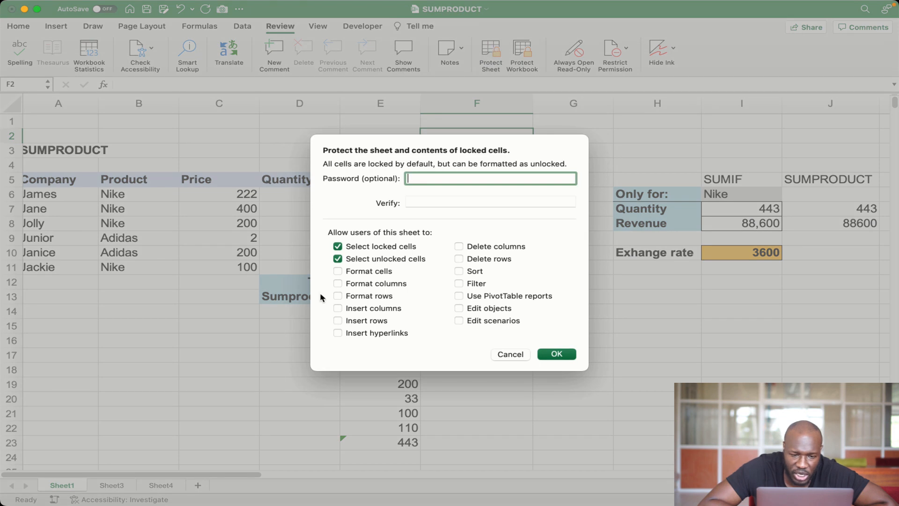
click(557, 355)
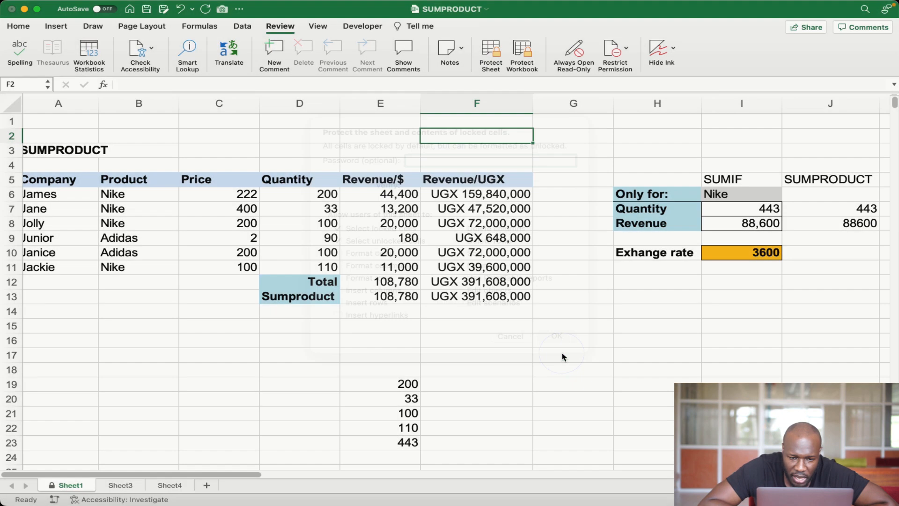
Step: Set the Quantity in cell D6 to 300
click(522, 374)
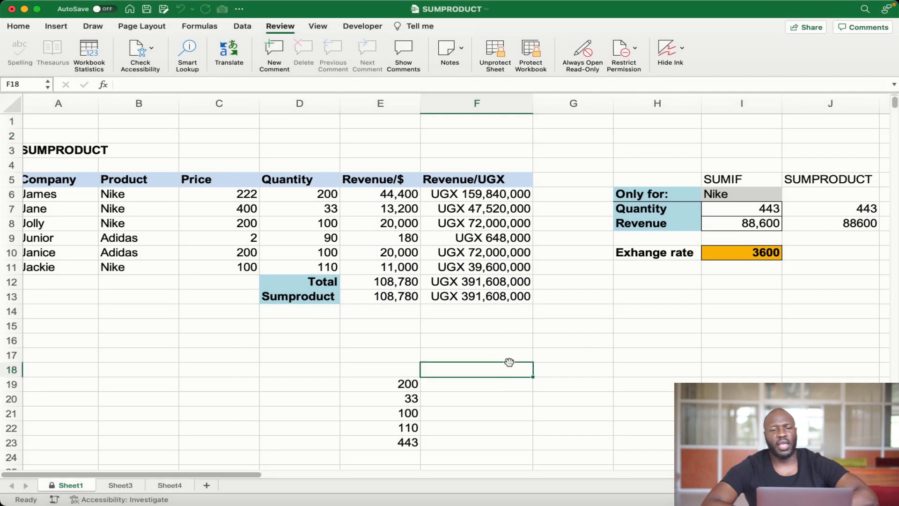
click(376, 194)
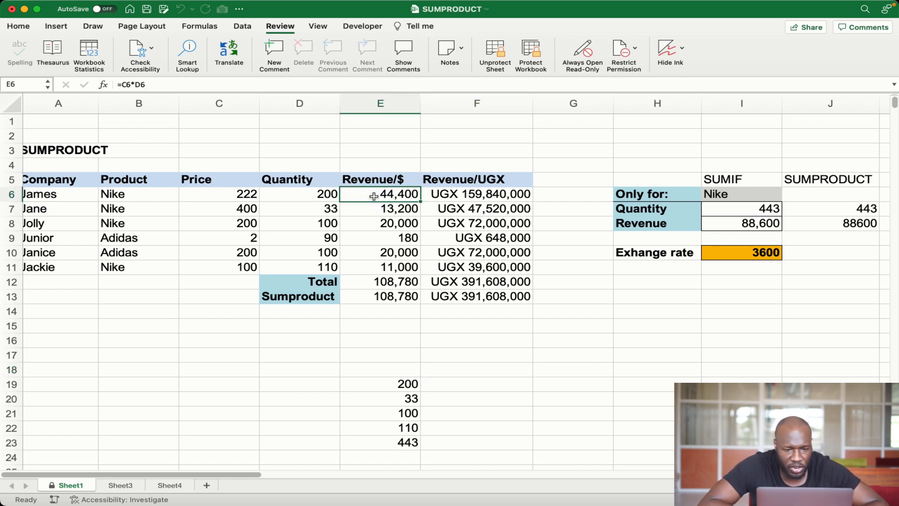
click(311, 195)
text(300)
key(Return)
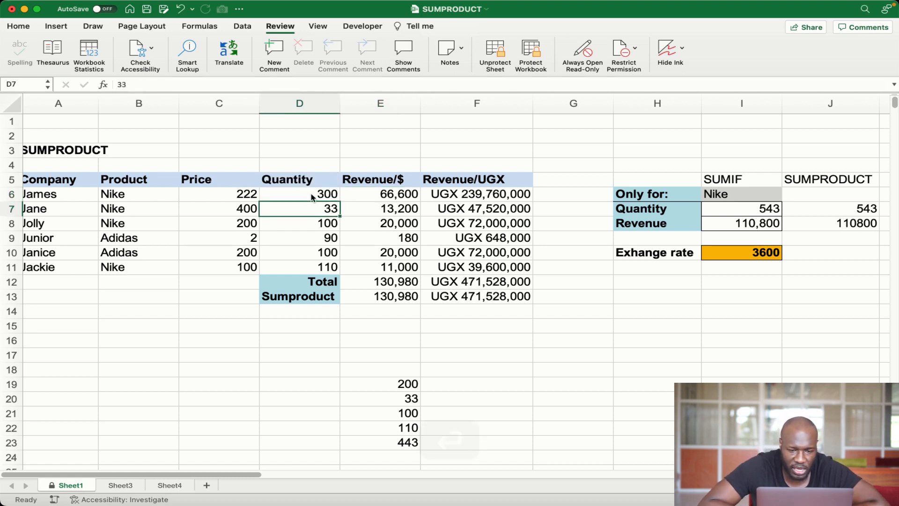
Step: Check the Revenue/UGX formulas in F6:F13 and try to edit the locked cell F6
click(484, 194)
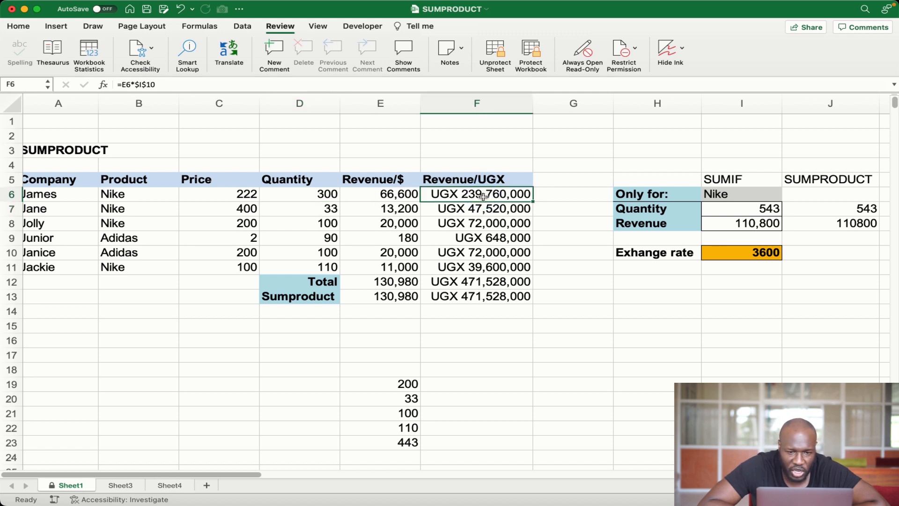
drag(484, 198, 487, 299)
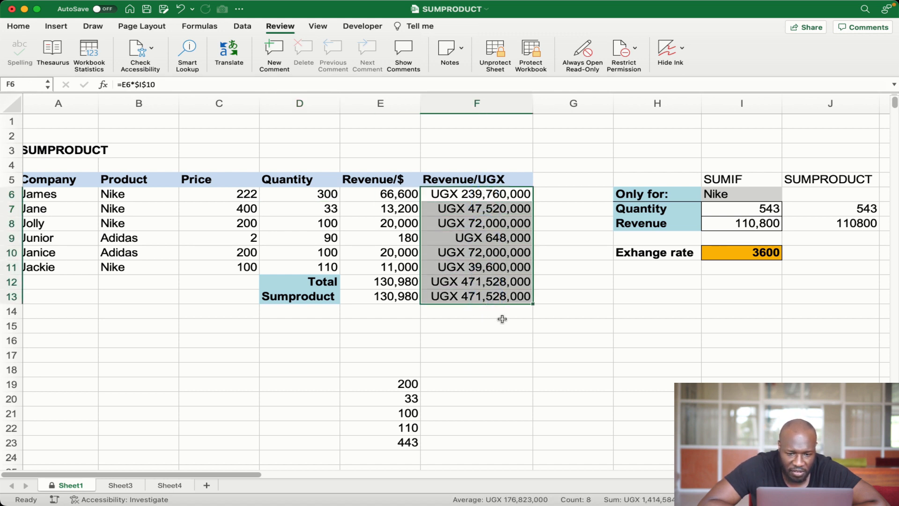
click(510, 338)
double_click(489, 194)
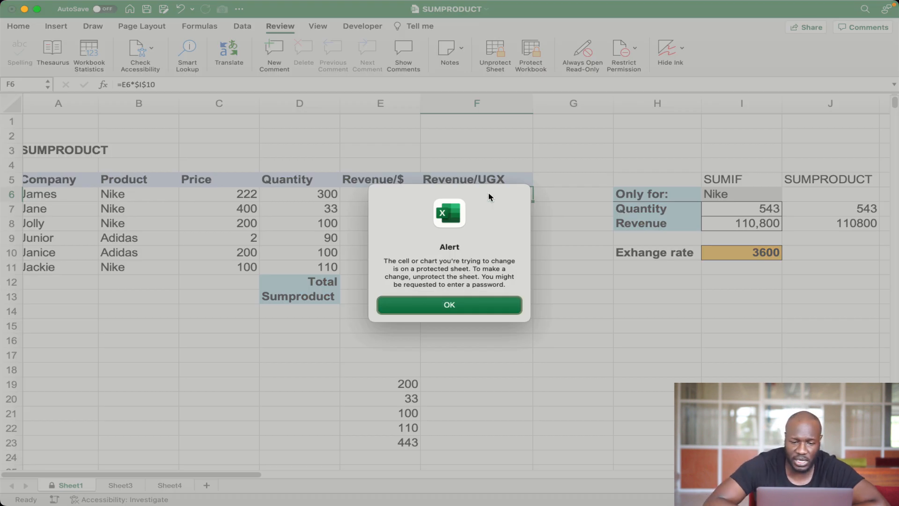
click(449, 305)
Step: Test the protection by trying to edit the SUMIF formulas in I7 and I8 and the Revenue/$ total in E12
click(729, 215)
double_click(729, 215)
click(510, 305)
double_click(764, 229)
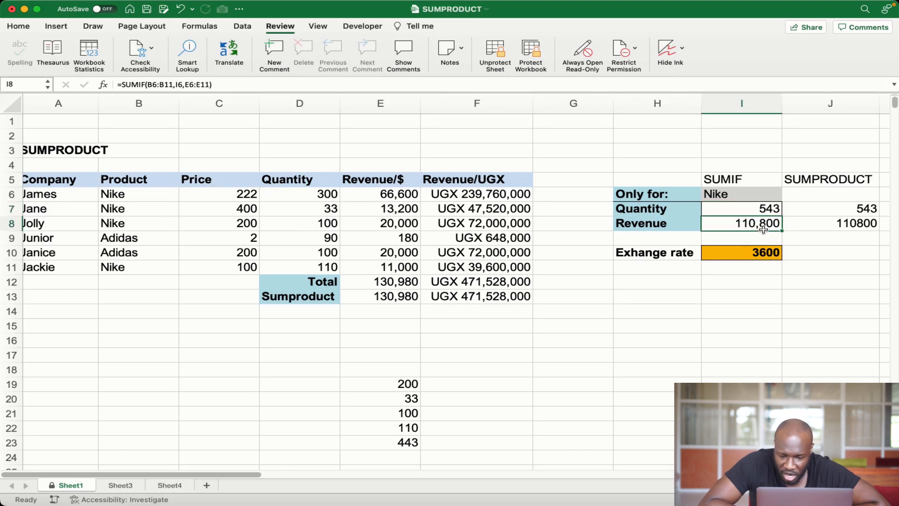
click(486, 307)
click(382, 286)
double_click(382, 288)
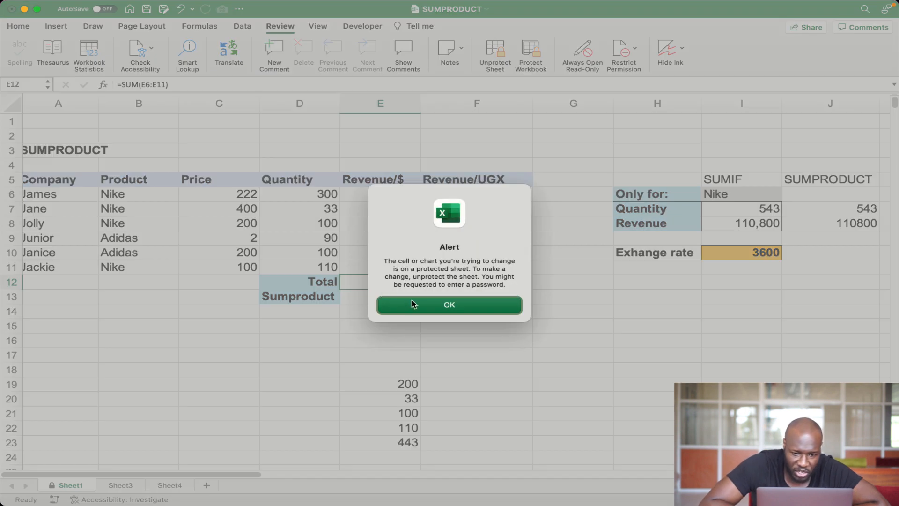
click(427, 309)
Step: Set the Price in cell C11 to 160
click(243, 270)
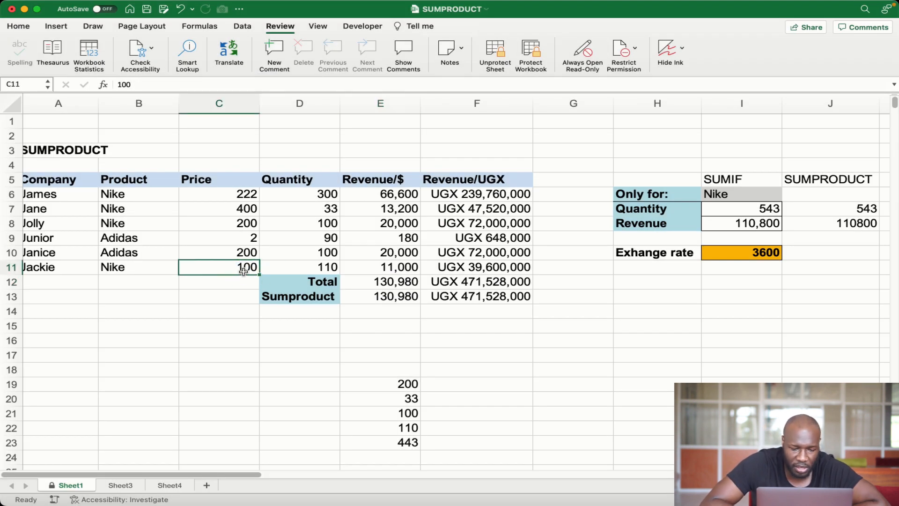
text(16)
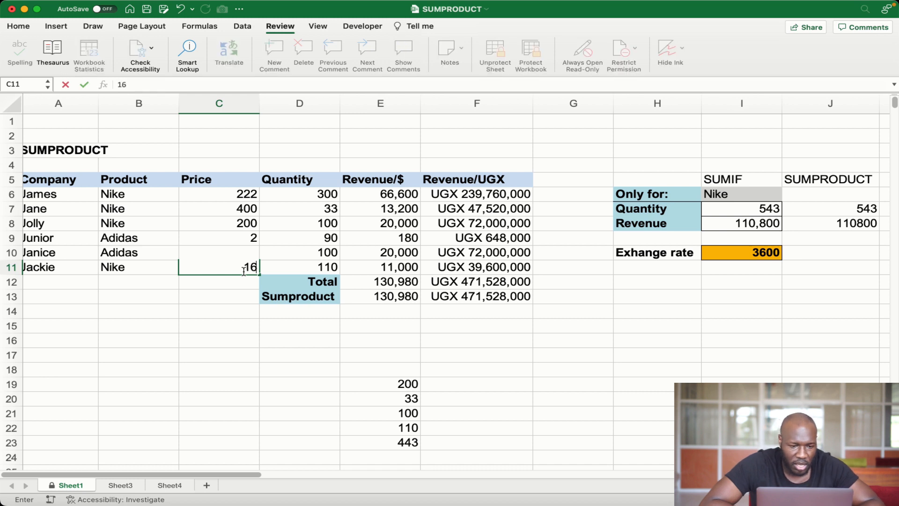
text(0)
key(Return)
click(268, 339)
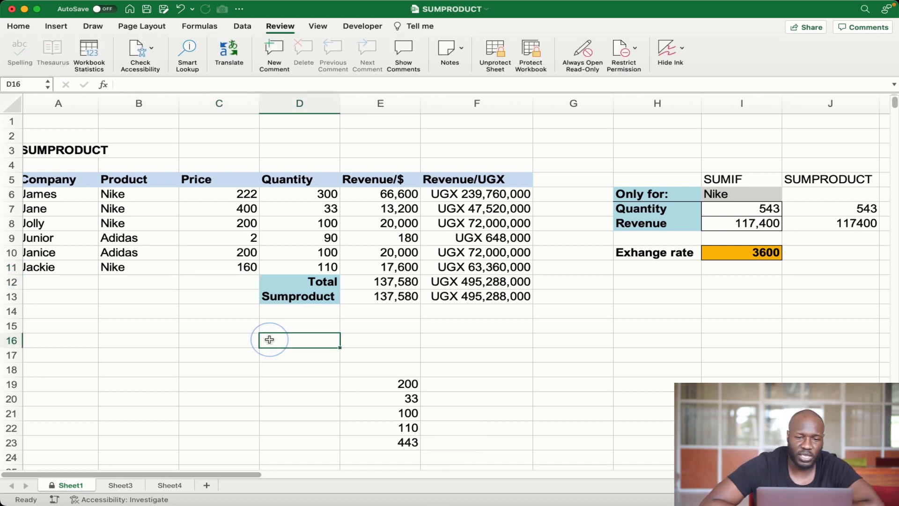